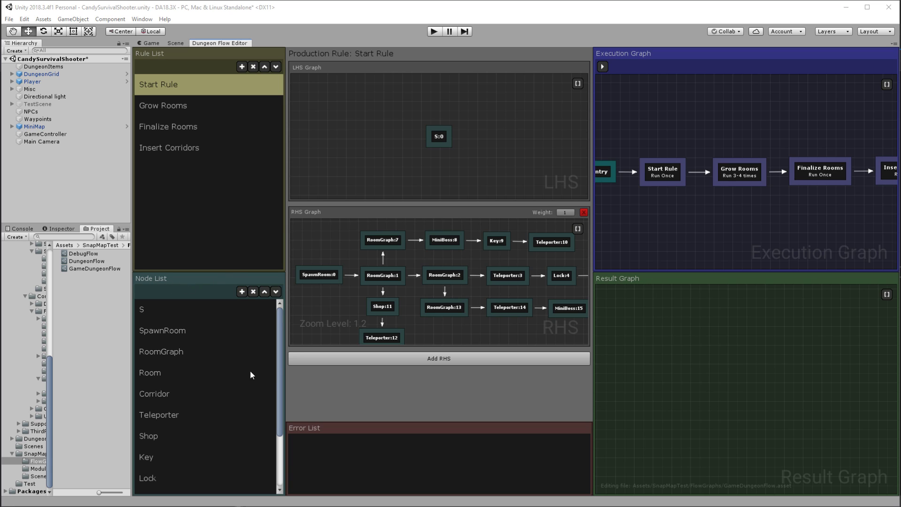
- Drag two trial Lock nodes into the Start Rule's LHS graph
{"action": "left_click_drag", "start_coordinate": [281, 354], "coordinate": [196, 396]}
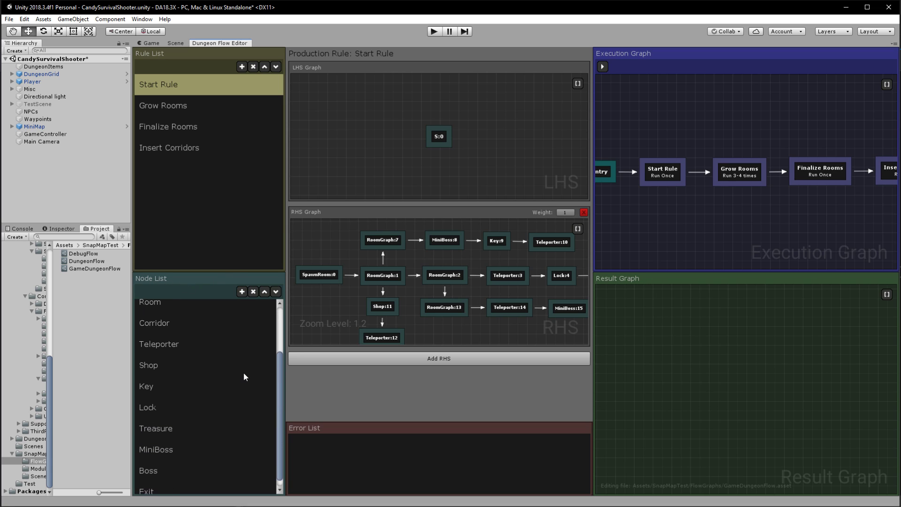
{"action": "left_click_drag", "start_coordinate": [285, 395], "coordinate": [283, 407]}
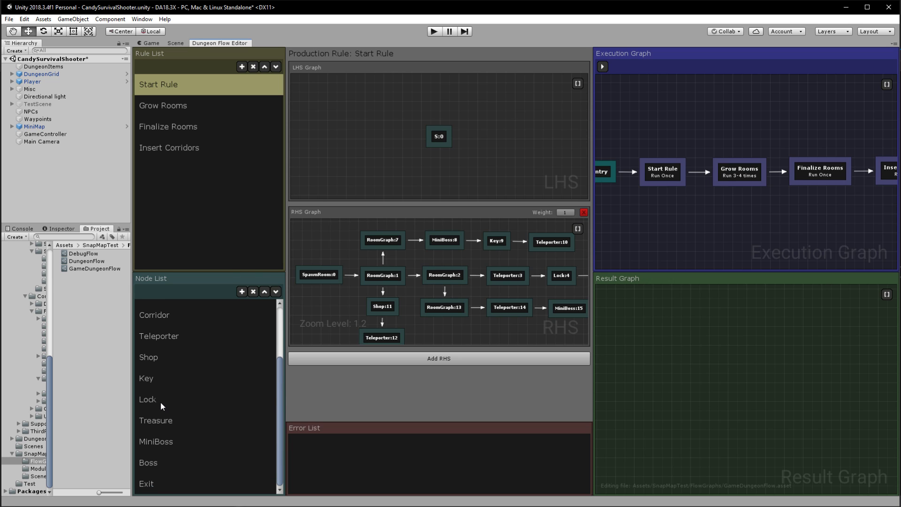
{"action": "left_click_drag", "start_coordinate": [161, 402], "coordinate": [426, 172]}
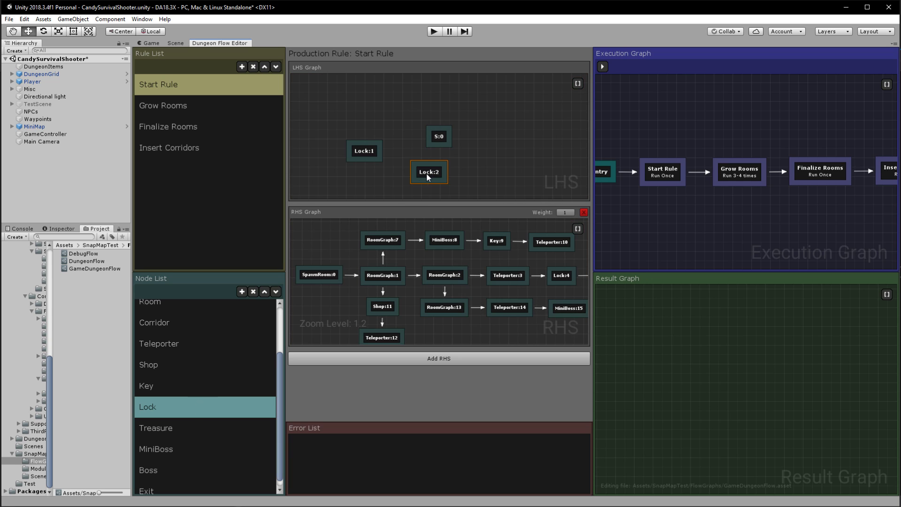
- Delete the Lock:1 and Lock:2 nodes, leaving only S:0 in the LHS
{"action": "left_click", "coordinate": [359, 150]}
{"action": "key", "text": "Delete"}
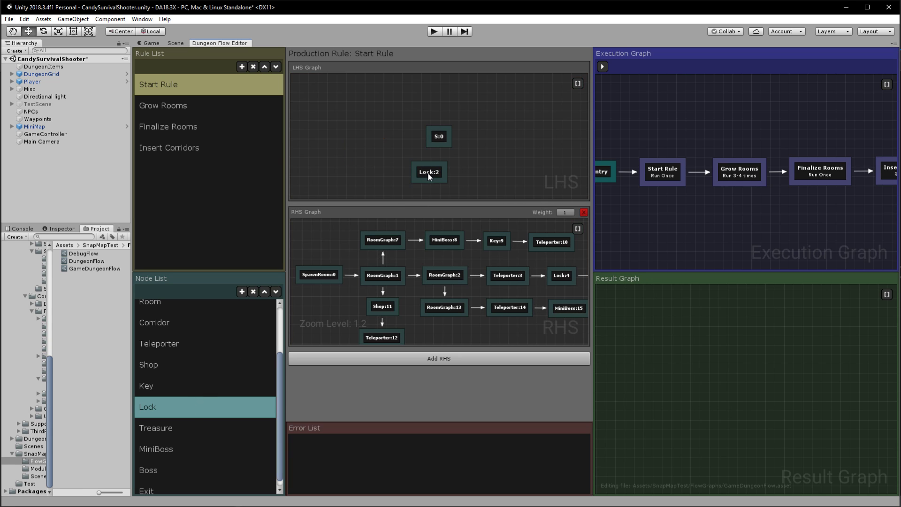
{"action": "left_click", "coordinate": [427, 173]}
{"action": "key", "text": "Delete"}
- Browse the Grow Rooms, Insert Corridors and Finalize Rooms rules, ending on Start Rule
{"action": "left_click", "coordinate": [197, 105]}
{"action": "left_click", "coordinate": [190, 147]}
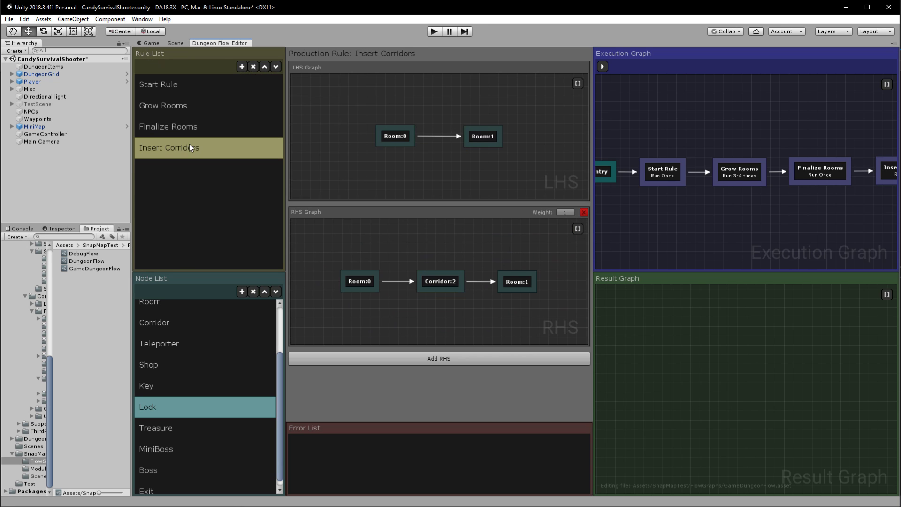
{"action": "left_click", "coordinate": [192, 126]}
{"action": "left_click", "coordinate": [198, 88]}
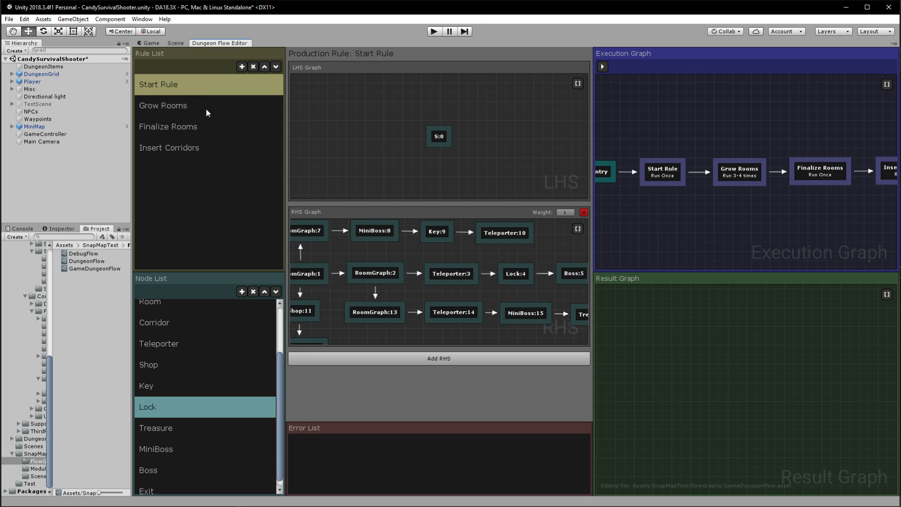
{"action": "left_click", "coordinate": [207, 107]}
{"action": "left_click", "coordinate": [198, 89]}
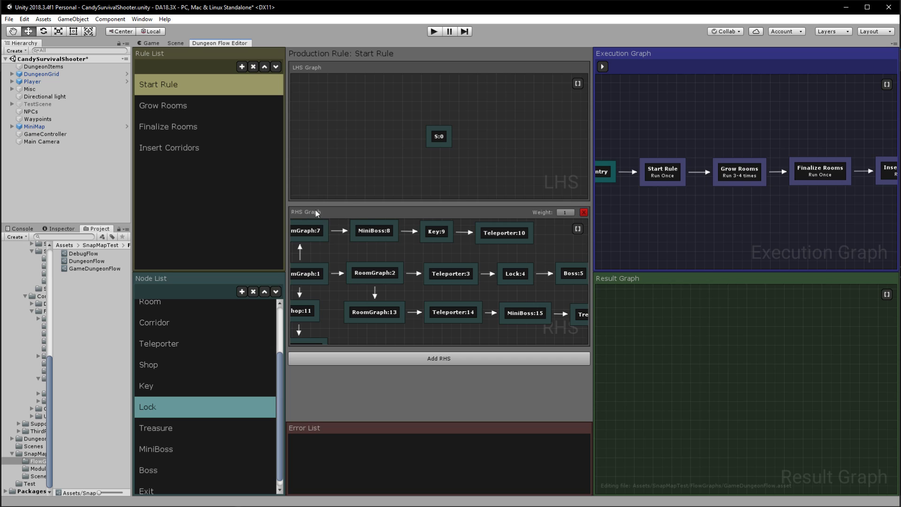
- Box-select the S:0 node in the Start Rule's LHS graph
{"action": "left_click_drag", "start_coordinate": [404, 97], "coordinate": [474, 150]}
{"action": "left_click_drag", "start_coordinate": [402, 100], "coordinate": [460, 151]}
{"action": "left_click_drag", "start_coordinate": [402, 100], "coordinate": [459, 153]}
{"action": "left_click_drag", "start_coordinate": [405, 104], "coordinate": [438, 134]}
{"action": "scroll", "coordinate": [466, 282], "scroll_direction": "down", "scroll_amount": 3}
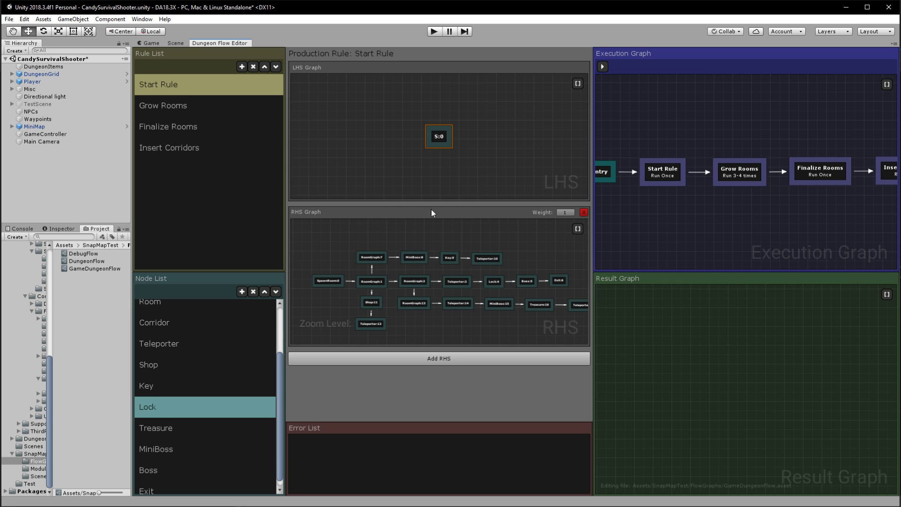
{"action": "left_click", "coordinate": [202, 110]}
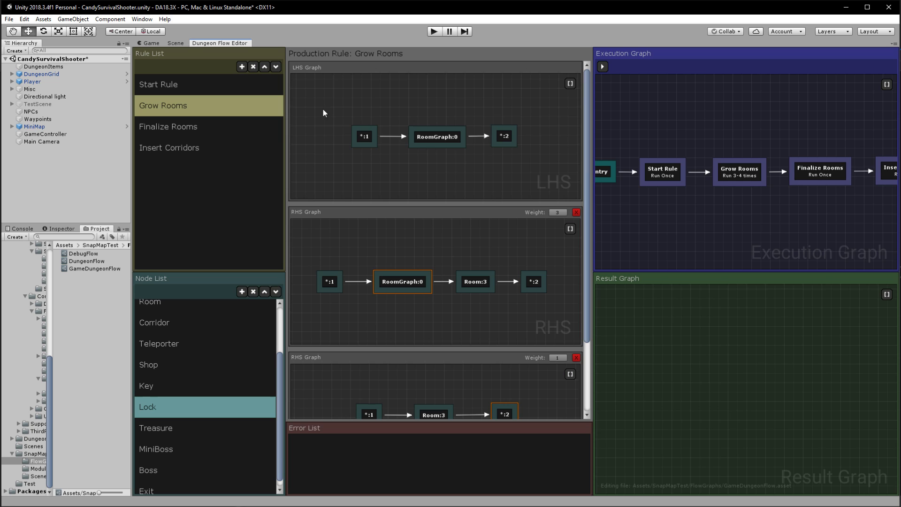
{"action": "left_click_drag", "start_coordinate": [350, 123], "coordinate": [518, 160]}
{"action": "scroll", "coordinate": [512, 169], "scroll_direction": "down", "scroll_amount": 2}
{"action": "left_click_drag", "start_coordinate": [347, 257], "coordinate": [568, 328]}
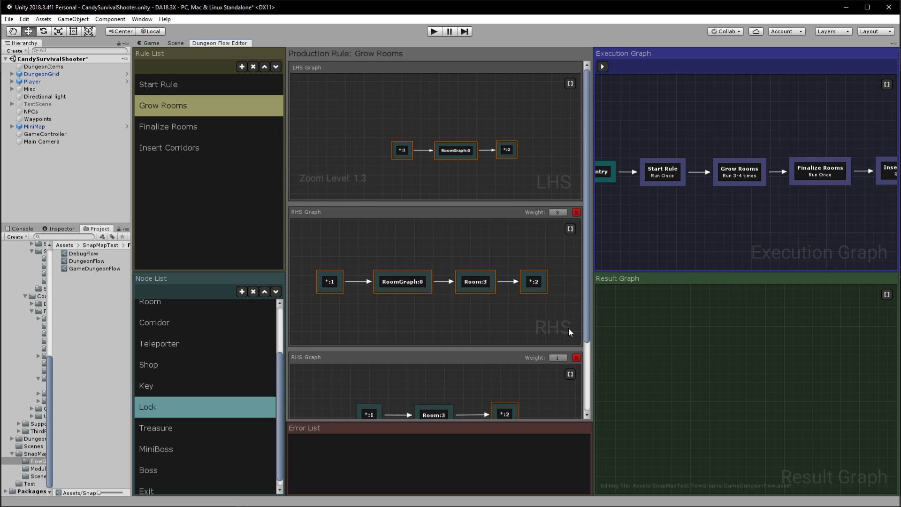
{"action": "scroll", "coordinate": [540, 338], "scroll_direction": "down", "scroll_amount": 2}
{"action": "left_click_drag", "start_coordinate": [384, 398], "coordinate": [530, 418]}
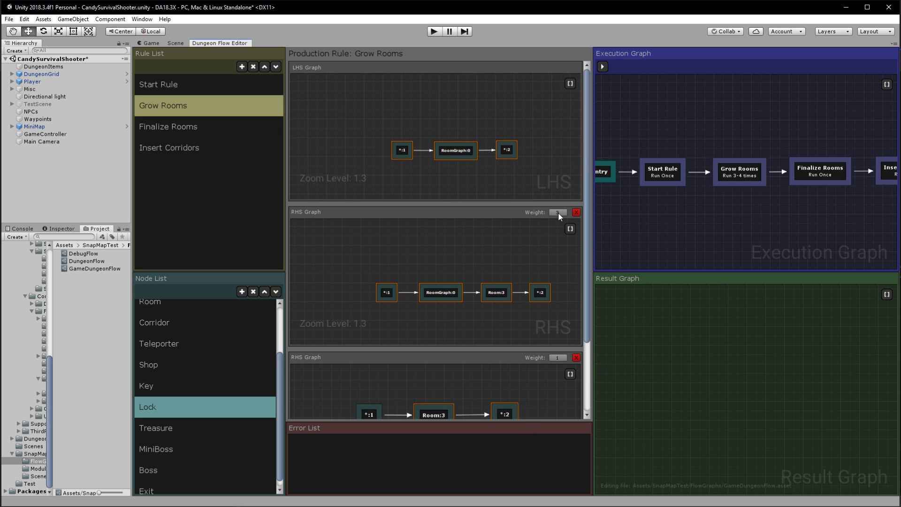
{"action": "right_click_drag", "start_coordinate": [490, 404], "coordinate": [528, 390]}
{"action": "left_click_drag", "start_coordinate": [589, 297], "coordinate": [593, 387]}
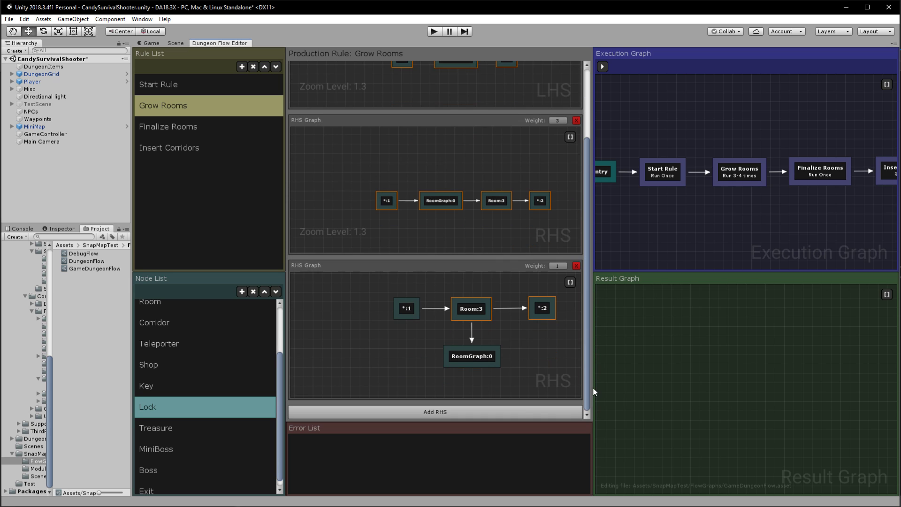
{"action": "left_click", "coordinate": [522, 415]}
{"action": "left_click_drag", "start_coordinate": [588, 298], "coordinate": [580, 382]}
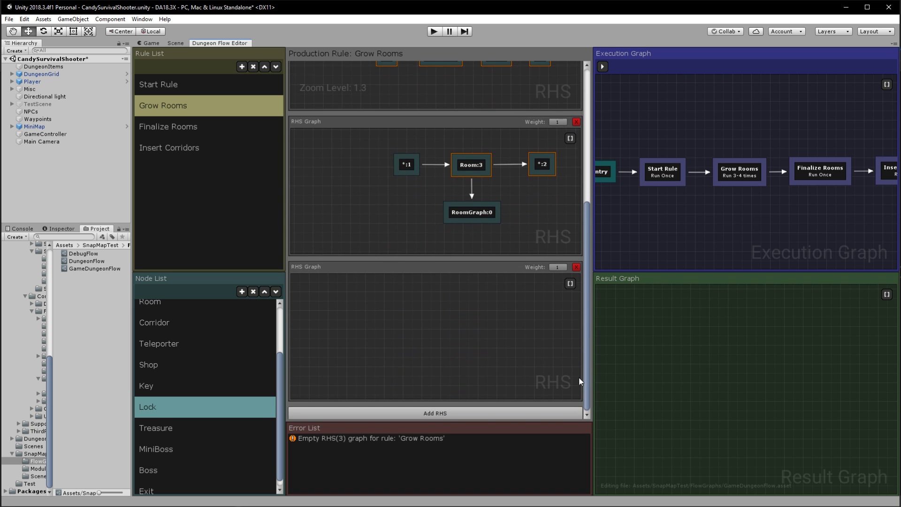
{"action": "left_click", "coordinate": [576, 267]}
{"action": "left_click", "coordinate": [519, 279]}
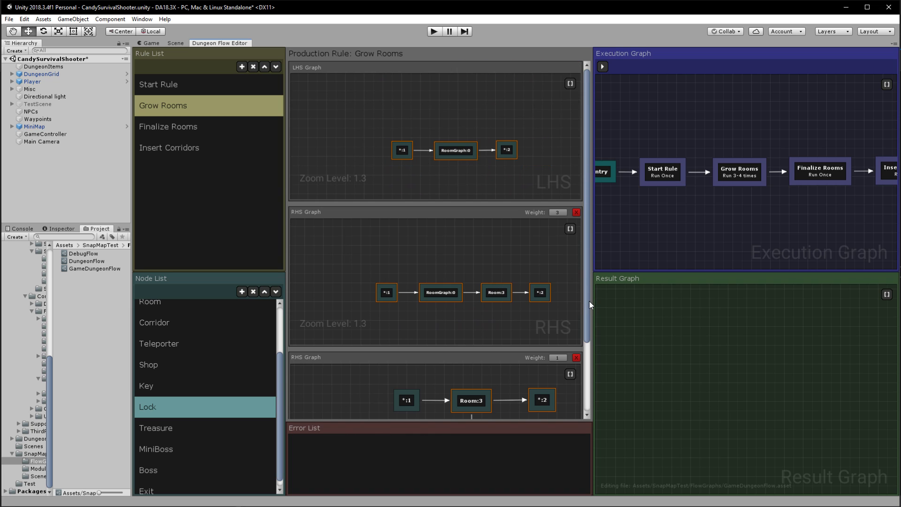
{"action": "left_click", "coordinate": [546, 258]}
{"action": "left_click_drag", "start_coordinate": [518, 385], "coordinate": [483, 379]}
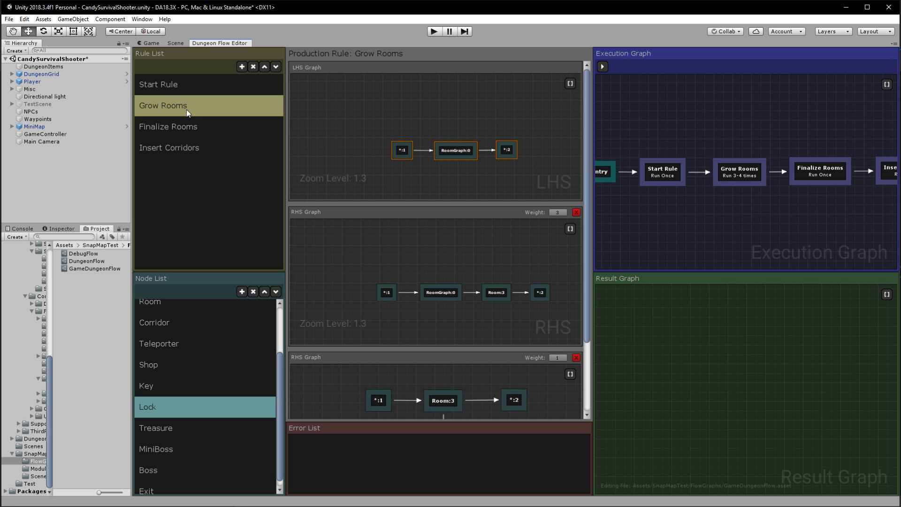
- Browse the Finalize Rooms, Start Rule, Grow Rooms and Insert Corridors rules
{"action": "left_click", "coordinate": [191, 129]}
{"action": "left_click", "coordinate": [183, 89]}
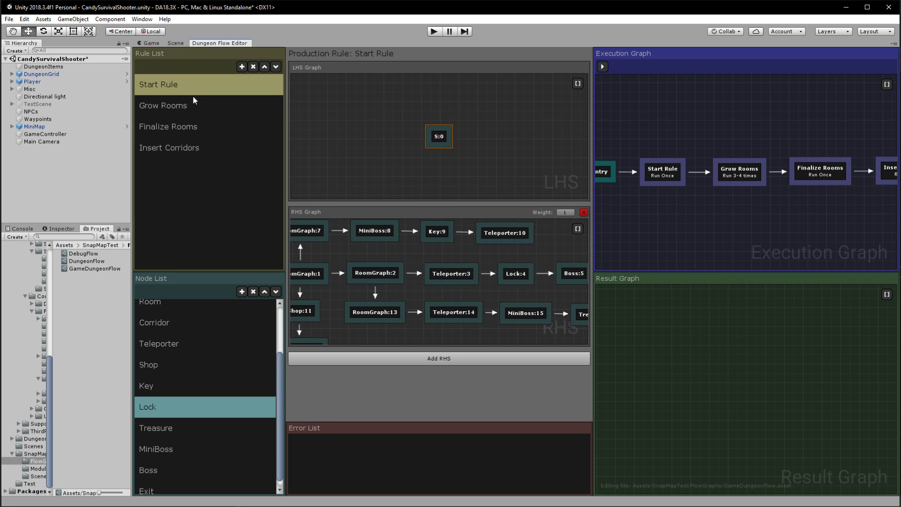
{"action": "scroll", "coordinate": [666, 121], "scroll_direction": "down", "scroll_amount": 5}
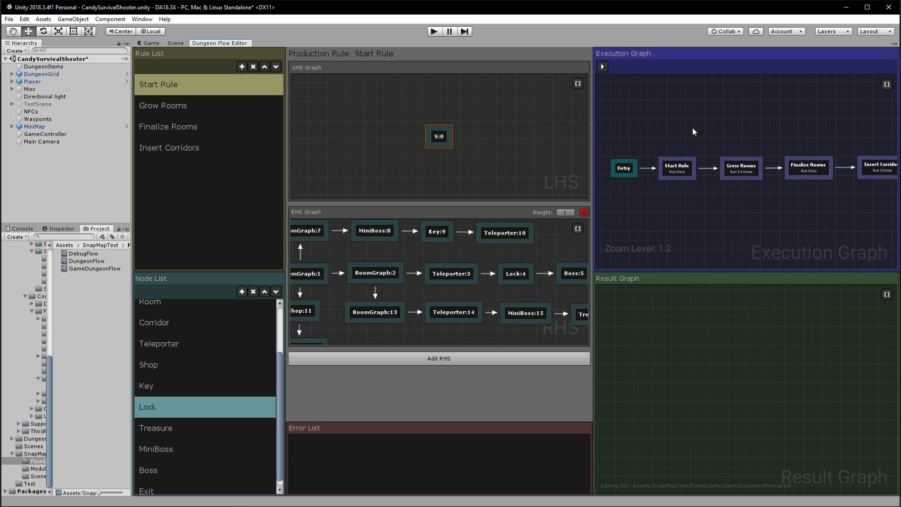
{"action": "scroll", "coordinate": [694, 132], "scroll_direction": "up", "scroll_amount": 2}
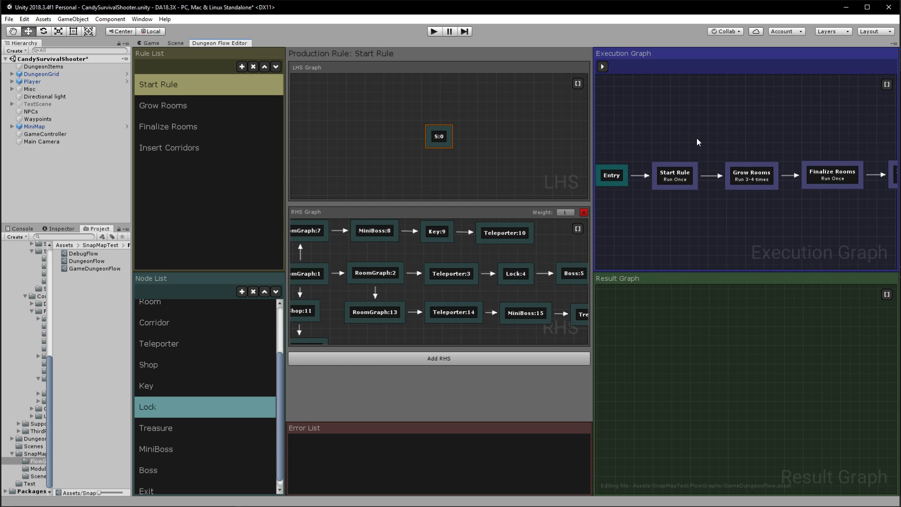
{"action": "left_click", "coordinate": [218, 107]}
{"action": "left_click", "coordinate": [209, 128]}
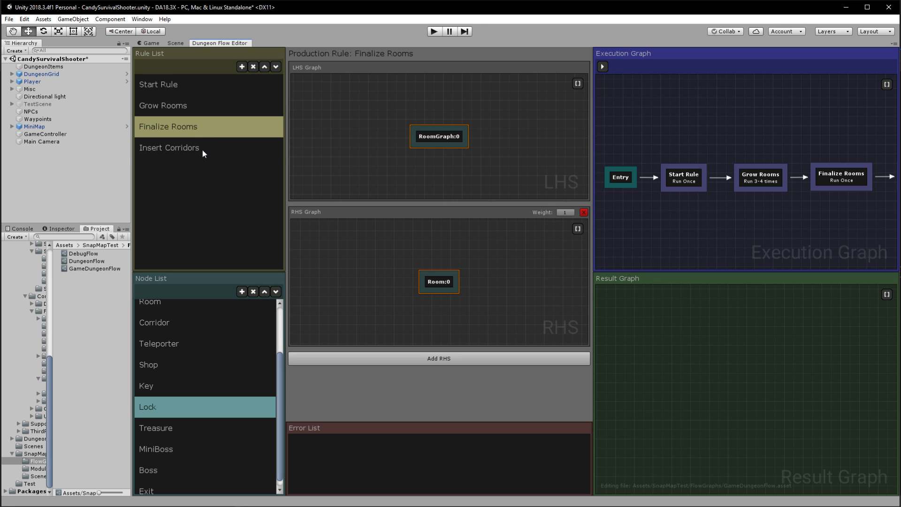
{"action": "left_click", "coordinate": [202, 149]}
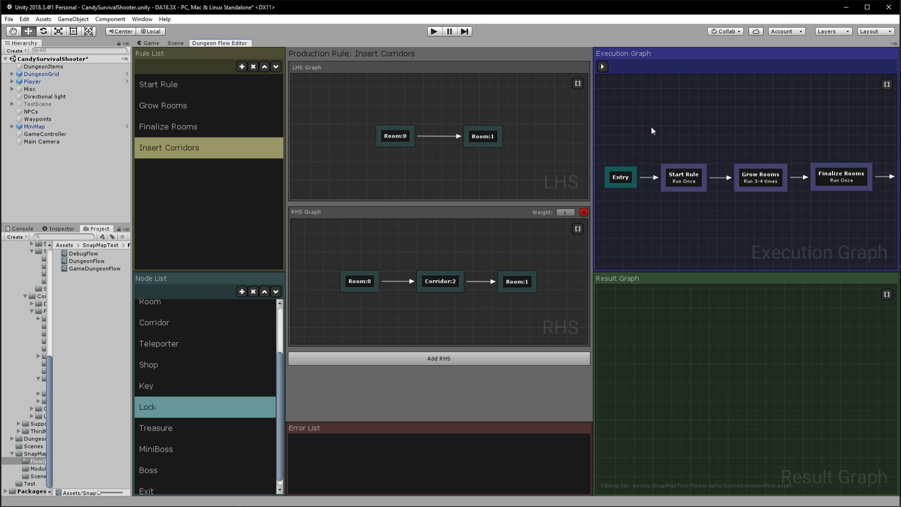
- Shift the execution node chain right and select the Start Rule and Grow Rooms task nodes
{"action": "left_click_drag", "start_coordinate": [620, 177], "coordinate": [633, 179]}
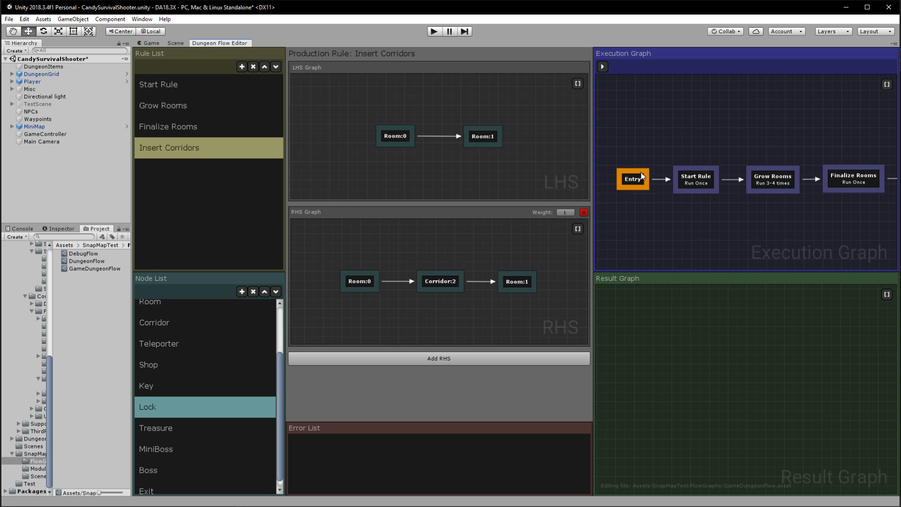
{"action": "left_click", "coordinate": [692, 178]}
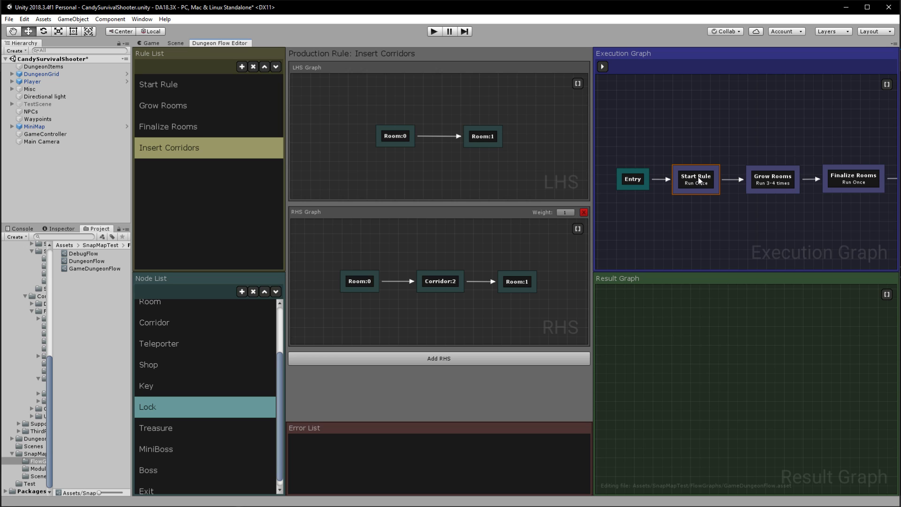
{"action": "left_click", "coordinate": [166, 84]}
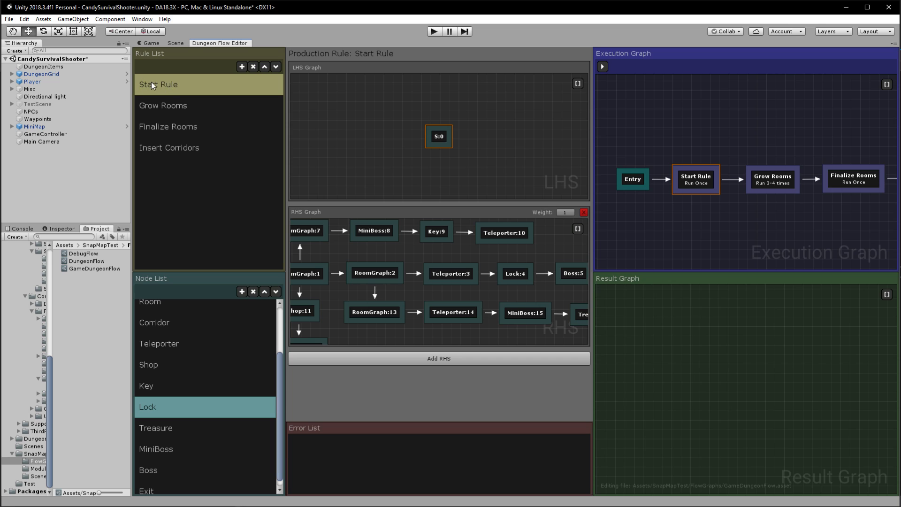
{"action": "left_click", "coordinate": [787, 183]}
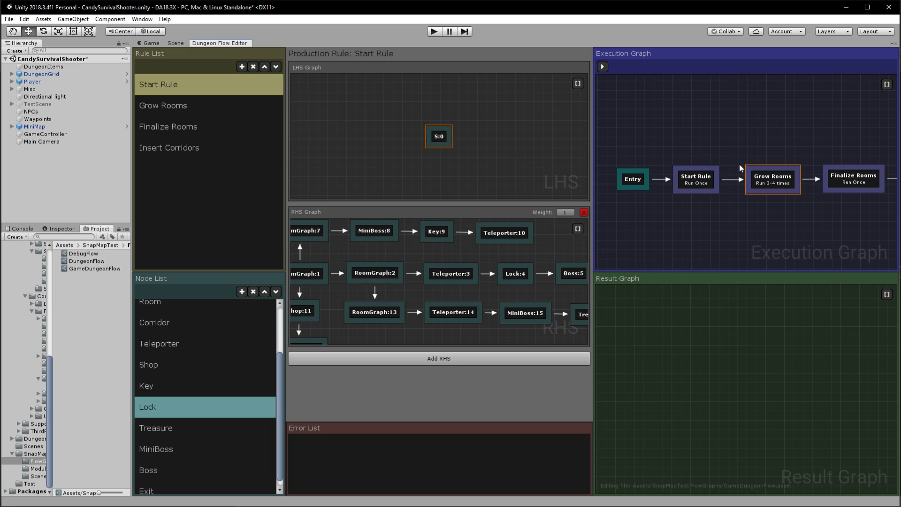
{"action": "left_click", "coordinate": [188, 105]}
{"action": "left_click", "coordinate": [188, 91]}
- Add a Start Rule task node and set the Grow Rooms task to iterate 3 times
{"action": "mouse_move", "coordinate": [187, 89]}
{"action": "left_mouse_down"}
{"action": "mouse_move", "coordinate": [750, 132]}
{"action": "mouse_move", "coordinate": [629, 129]}
{"action": "mouse_move", "coordinate": [309, 160]}
{"action": "mouse_move", "coordinate": [191, 105]}
{"action": "mouse_move", "coordinate": [707, 123]}
{"action": "left_mouse_up"}
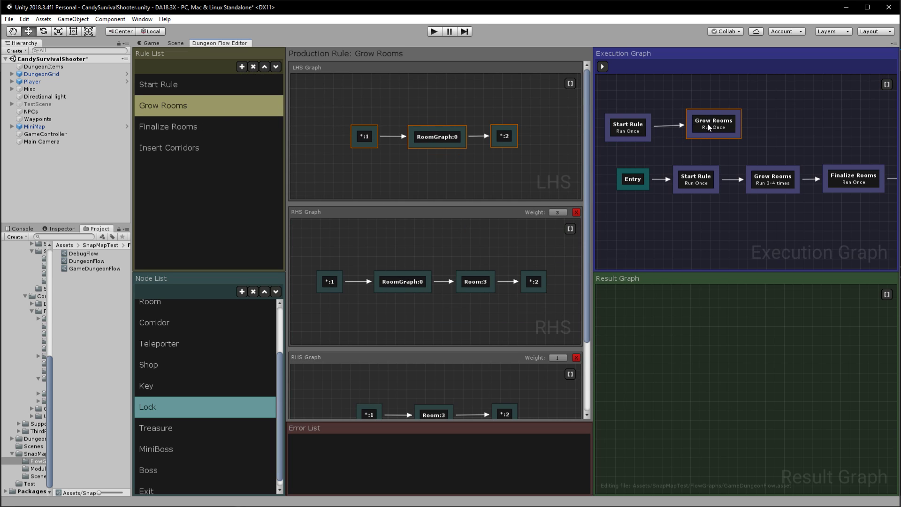
{"action": "left_click", "coordinate": [58, 230]}
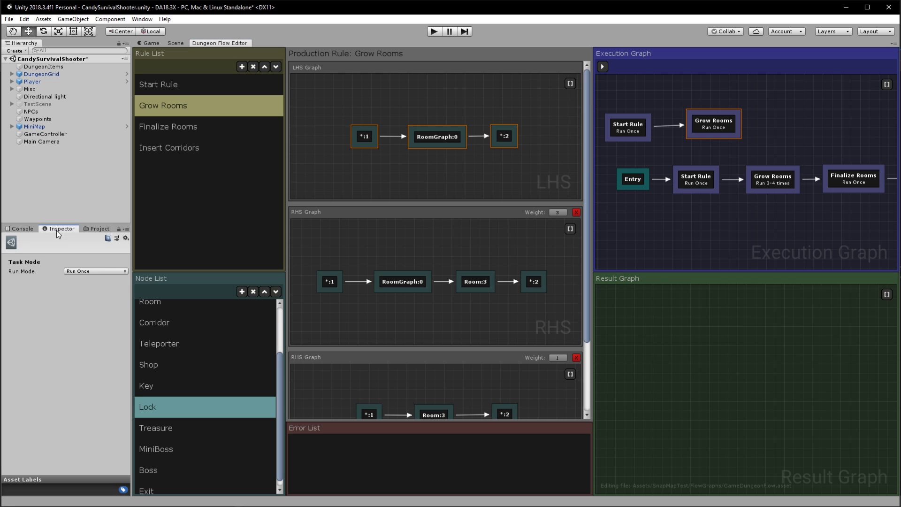
{"action": "left_click", "coordinate": [100, 272]}
{"action": "left_click", "coordinate": [94, 301]}
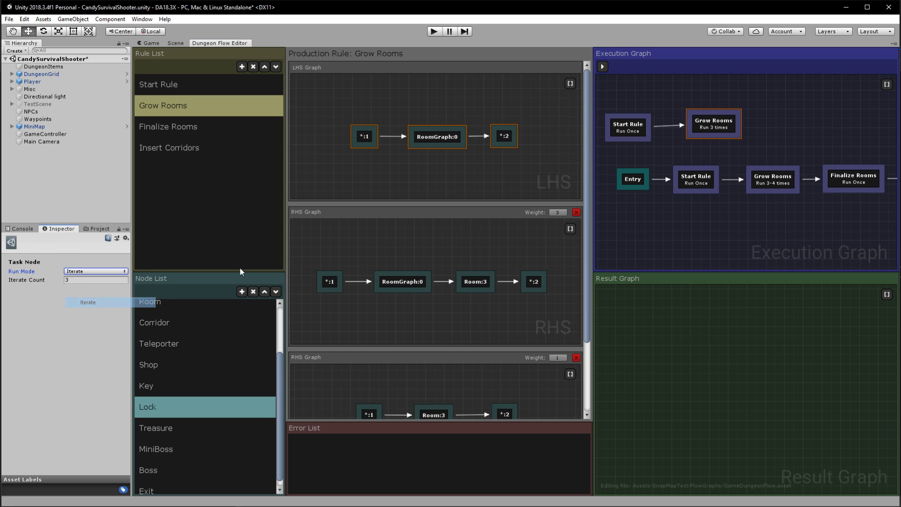
- Delete the extra Start Rule task node and remove Entry's link to Start Rule
{"action": "key", "text": "Delete"}
{"action": "left_click", "coordinate": [632, 131]}
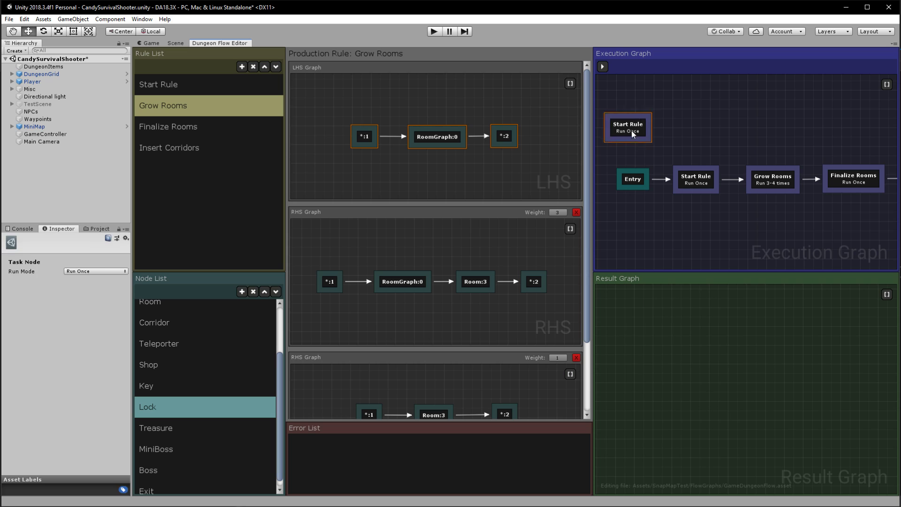
{"action": "key", "text": "Delete"}
{"action": "left_click", "coordinate": [647, 179]}
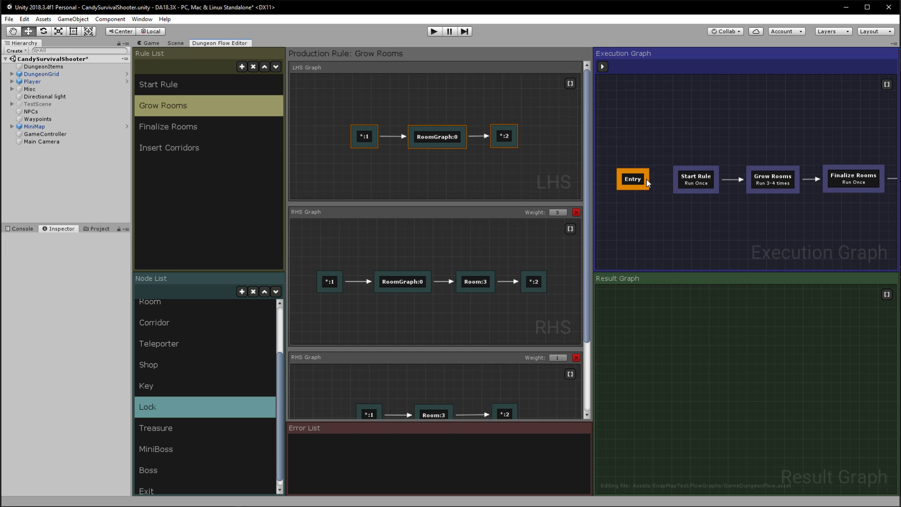
{"action": "key", "text": "Delete"}
- Select the Start Rule, Grow Rooms and Finalize Rooms task nodes and run the execution graph
{"action": "left_click_drag", "start_coordinate": [651, 156], "coordinate": [759, 208]}
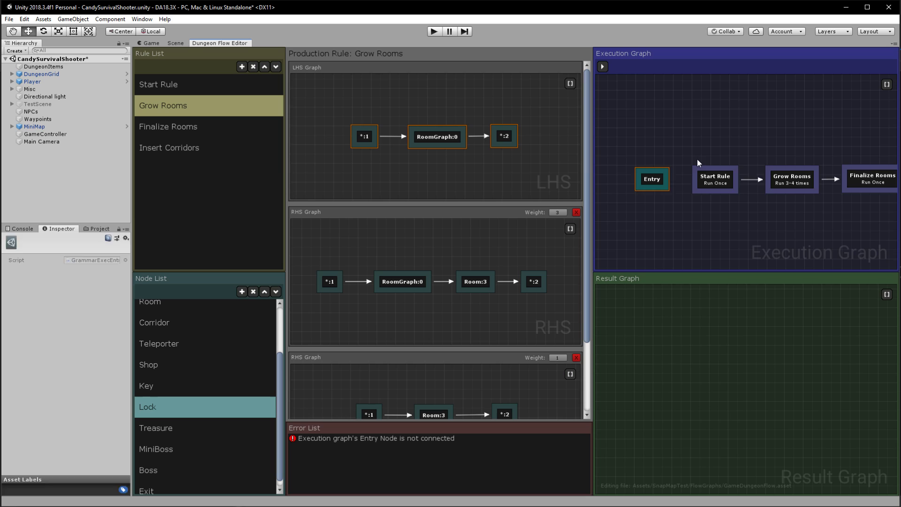
{"action": "left_click_drag", "start_coordinate": [697, 159], "coordinate": [865, 216]}
{"action": "left_click", "coordinate": [602, 67]}
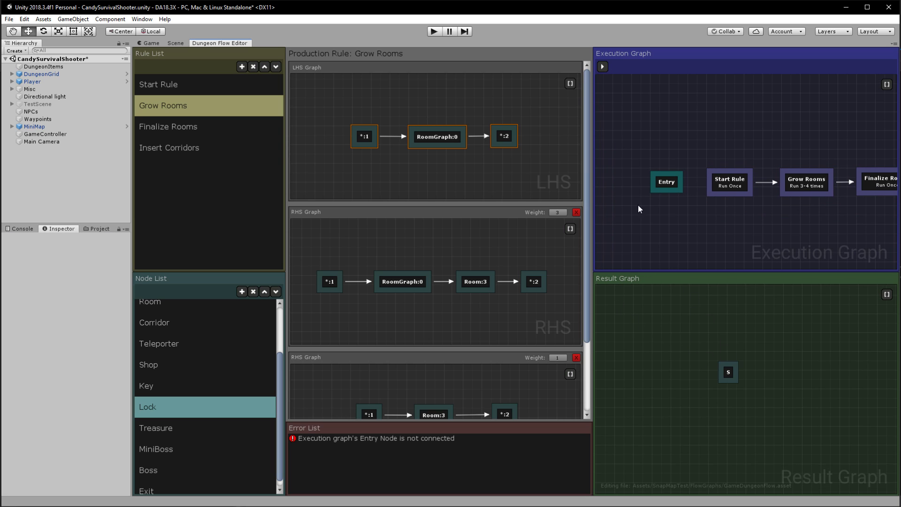
- Select the result graph's S node, then link Entry back to Start Rule
{"action": "left_click_drag", "start_coordinate": [639, 309], "coordinate": [824, 418]}
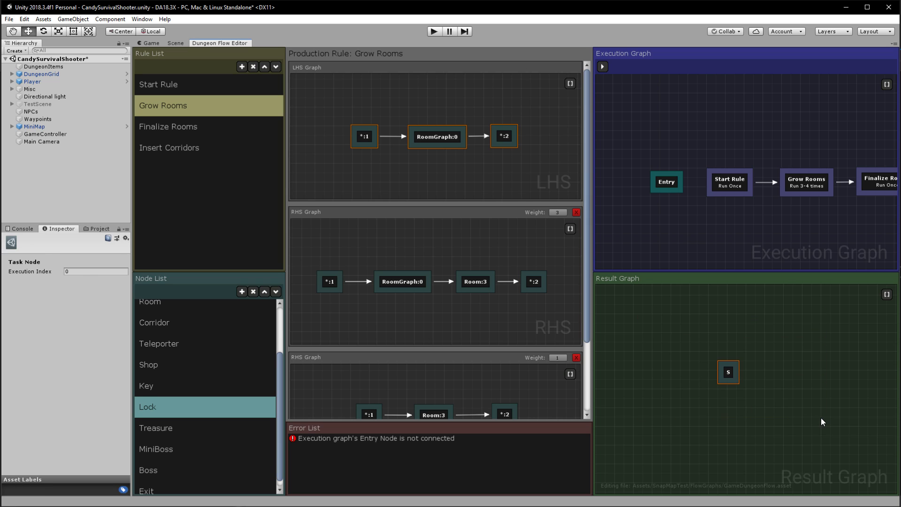
{"action": "left_click_drag", "start_coordinate": [706, 329], "coordinate": [770, 405]}
{"action": "left_click_drag", "start_coordinate": [708, 345], "coordinate": [749, 389]}
{"action": "left_click_drag", "start_coordinate": [752, 184], "coordinate": [710, 184]}
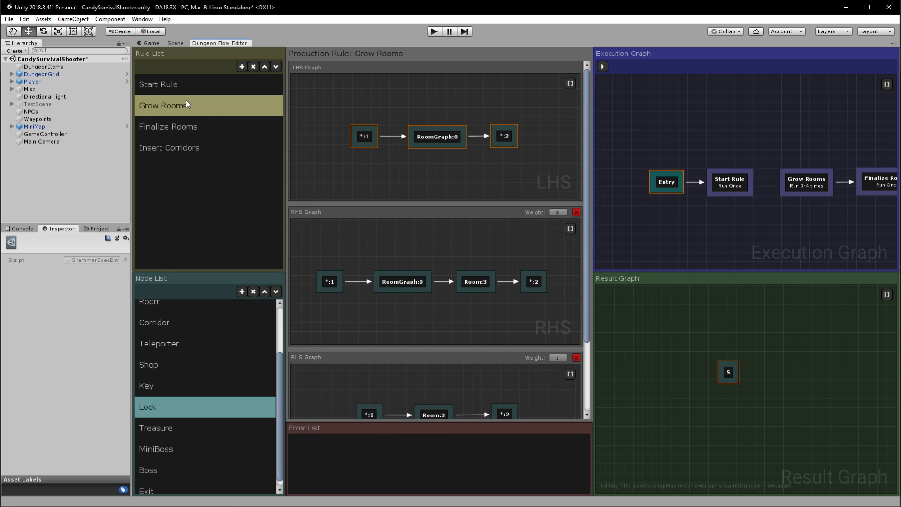
- Open Start Rule and inspect its S:0, Teleporter:3 and SpawnRoom:0 nodes
{"action": "left_click", "coordinate": [179, 84]}
{"action": "left_click", "coordinate": [438, 139]}
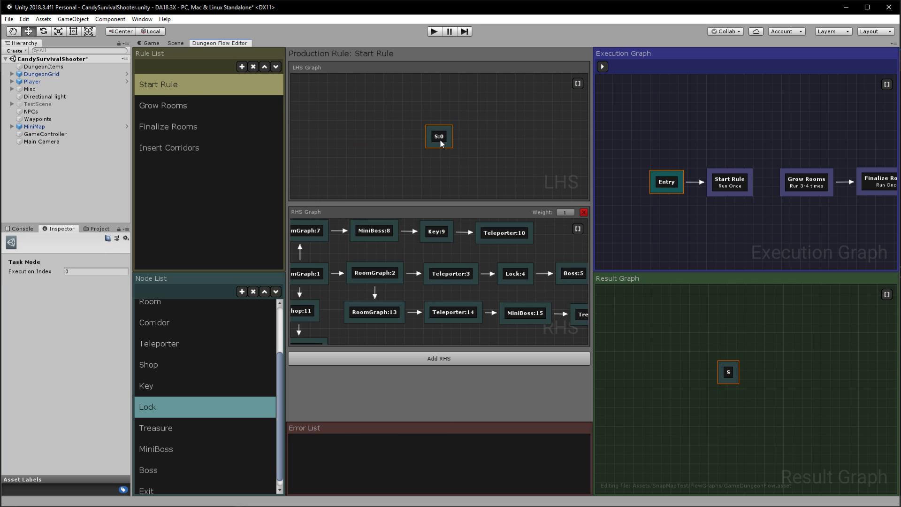
{"action": "left_click", "coordinate": [451, 273]}
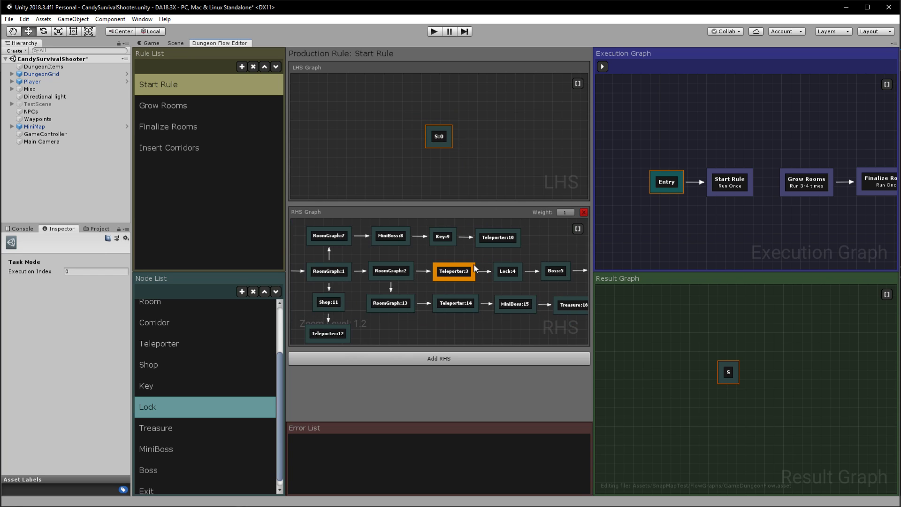
{"action": "scroll", "coordinate": [455, 274], "scroll_direction": "down", "scroll_amount": 4}
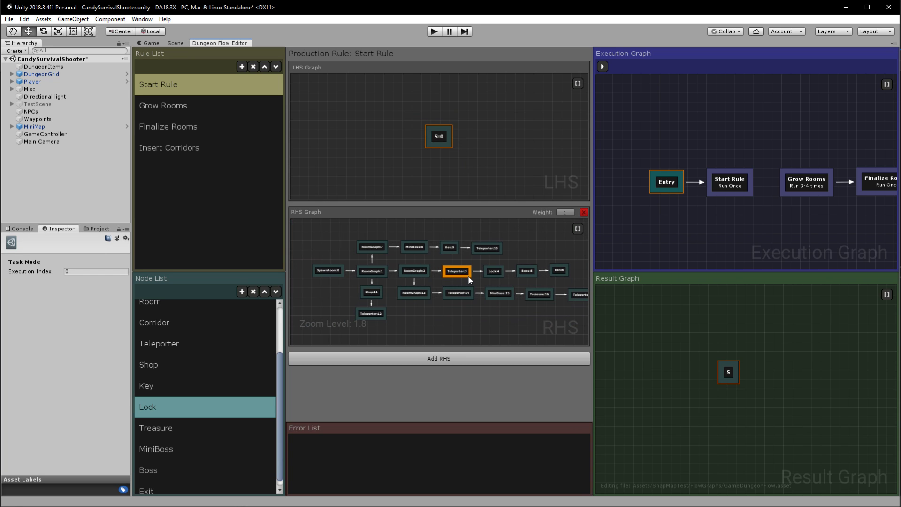
{"action": "left_click_drag", "start_coordinate": [310, 240], "coordinate": [571, 324]}
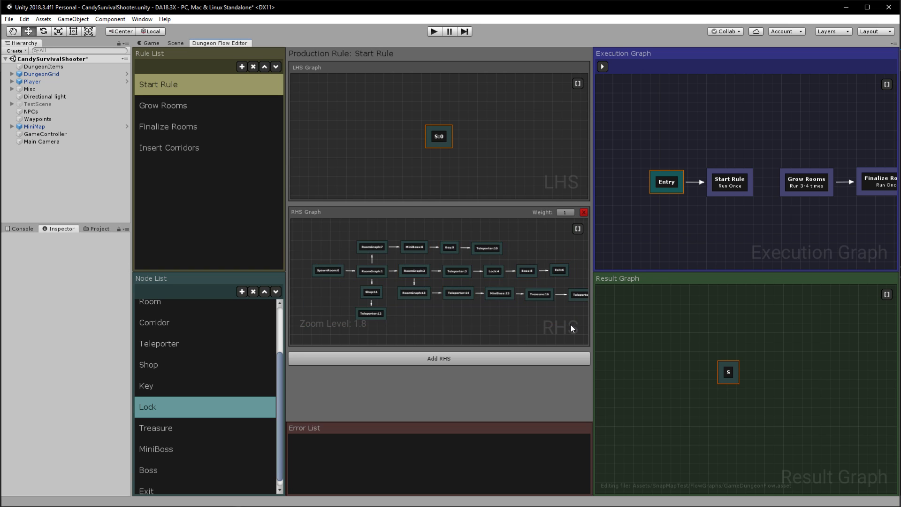
{"action": "scroll", "coordinate": [468, 308], "scroll_direction": "up", "scroll_amount": 4}
{"action": "scroll", "coordinate": [468, 306], "scroll_direction": "down", "scroll_amount": 1}
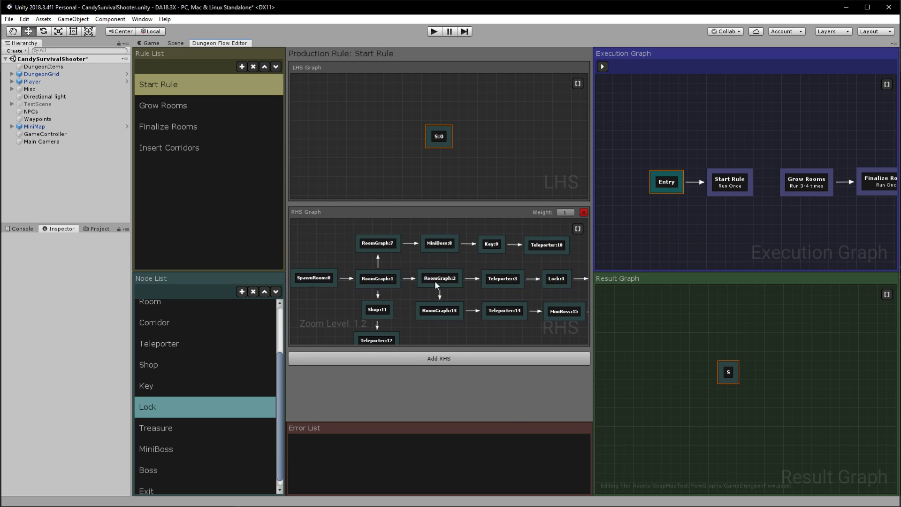
{"action": "middle_click_drag", "start_coordinate": [435, 280], "coordinate": [442, 279]}
- Add a second and a third empty RHS graph to Start Rule
{"action": "left_click", "coordinate": [404, 363]}
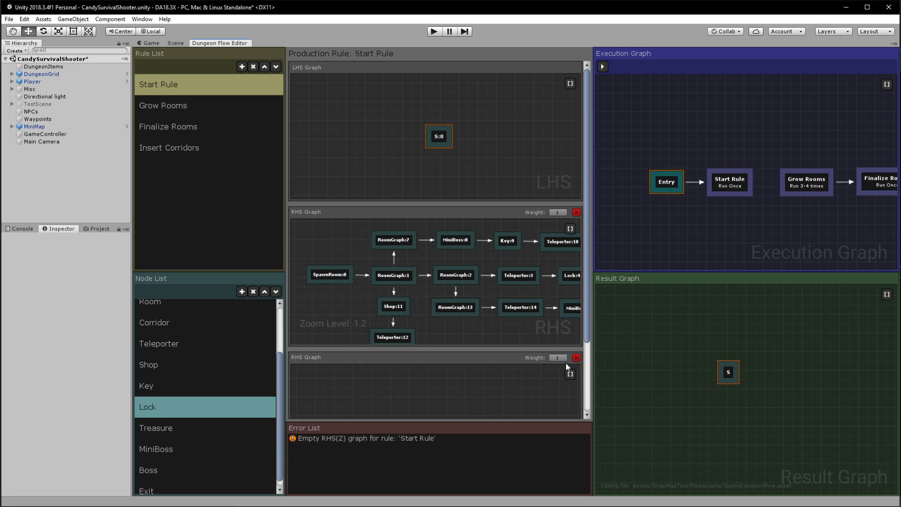
{"action": "left_click_drag", "start_coordinate": [588, 340], "coordinate": [575, 404]}
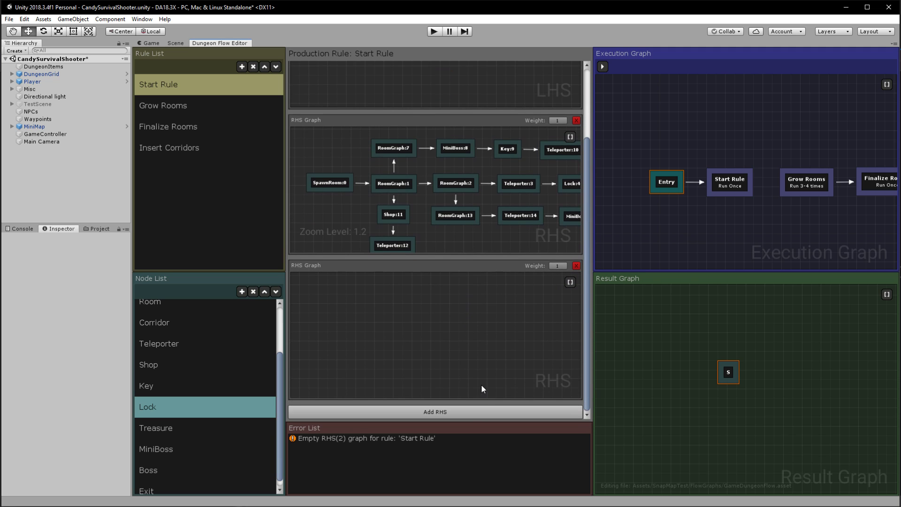
{"action": "left_click", "coordinate": [478, 415]}
{"action": "left_click_drag", "start_coordinate": [582, 267], "coordinate": [592, 342]}
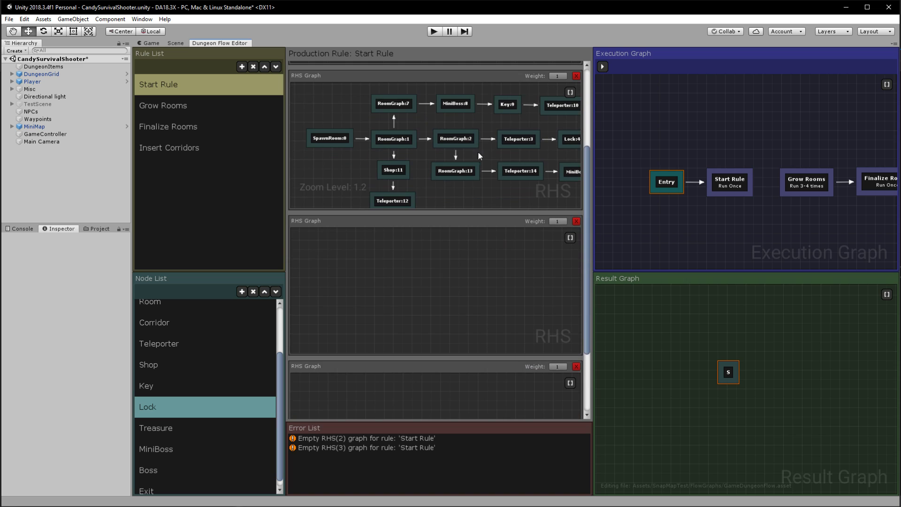
- Delete both empty RHS graphs, keeping only the original RHS
{"action": "left_click", "coordinate": [576, 221]}
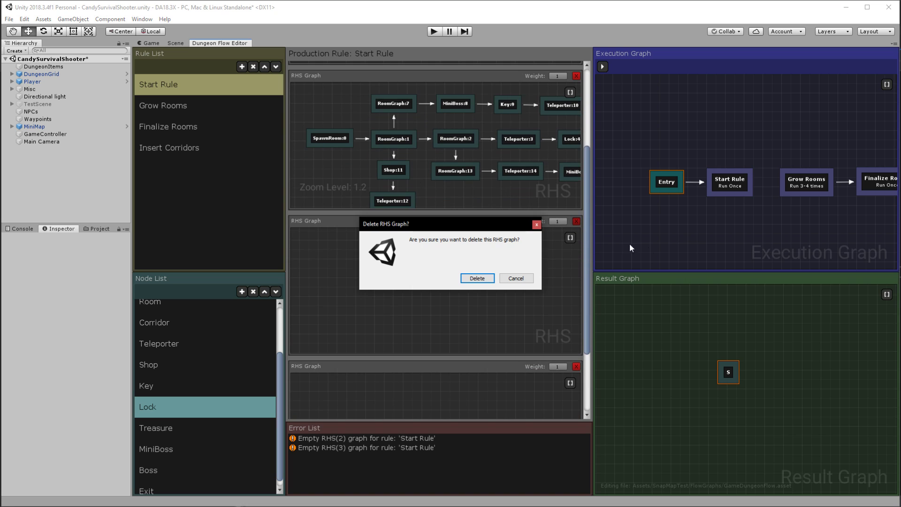
{"action": "left_click", "coordinate": [475, 278]}
{"action": "left_click", "coordinate": [576, 357]}
{"action": "left_click", "coordinate": [466, 277]}
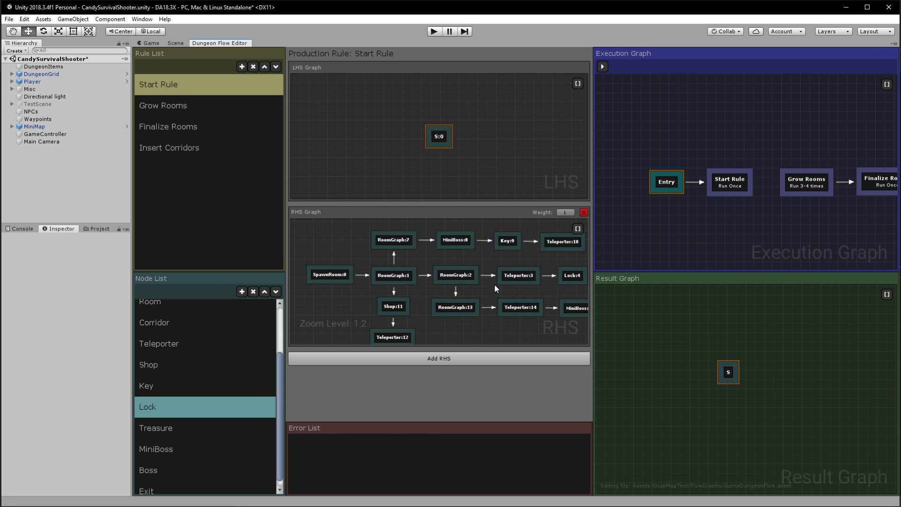
{"action": "left_click_drag", "start_coordinate": [308, 231], "coordinate": [533, 328]}
- Run the execution graph, set the result graph's Separation X to 150, and regenerate
{"action": "left_click", "coordinate": [732, 373]}
{"action": "left_click", "coordinate": [603, 67]}
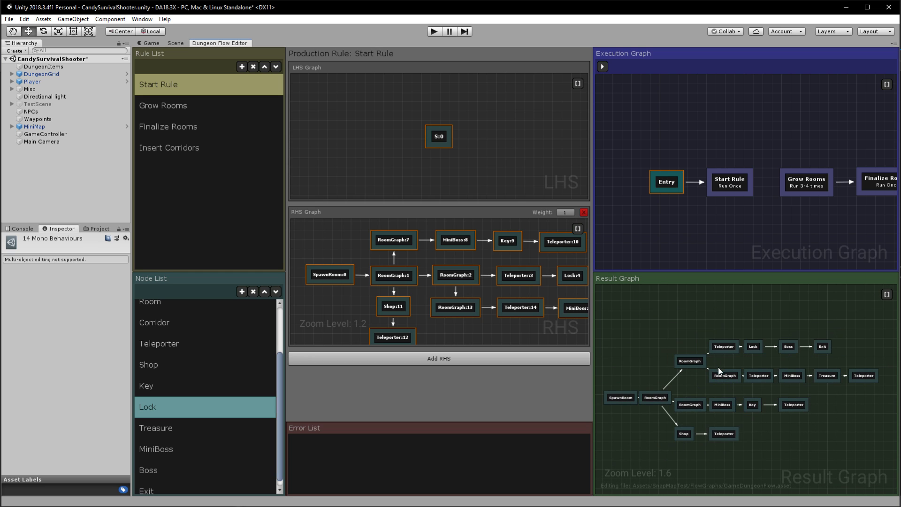
{"action": "left_click_drag", "start_coordinate": [635, 325], "coordinate": [862, 470]}
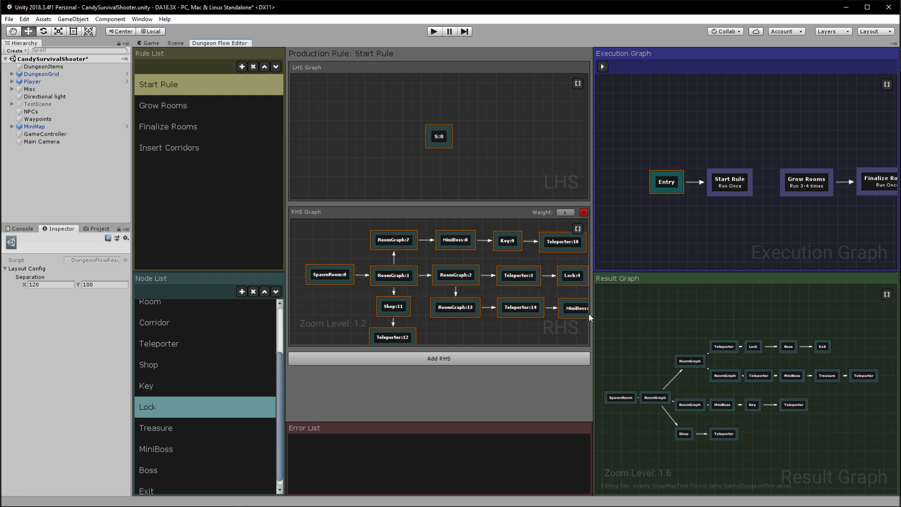
{"action": "left_click", "coordinate": [47, 285]}
{"action": "type", "text": "150"}
{"action": "left_click", "coordinate": [603, 67]}
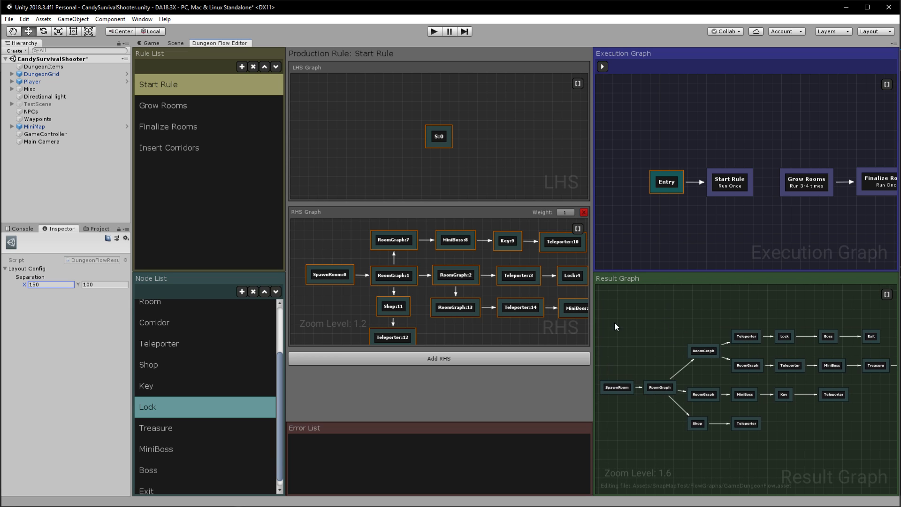
{"action": "scroll", "coordinate": [453, 250], "scroll_direction": "up", "scroll_amount": 2}
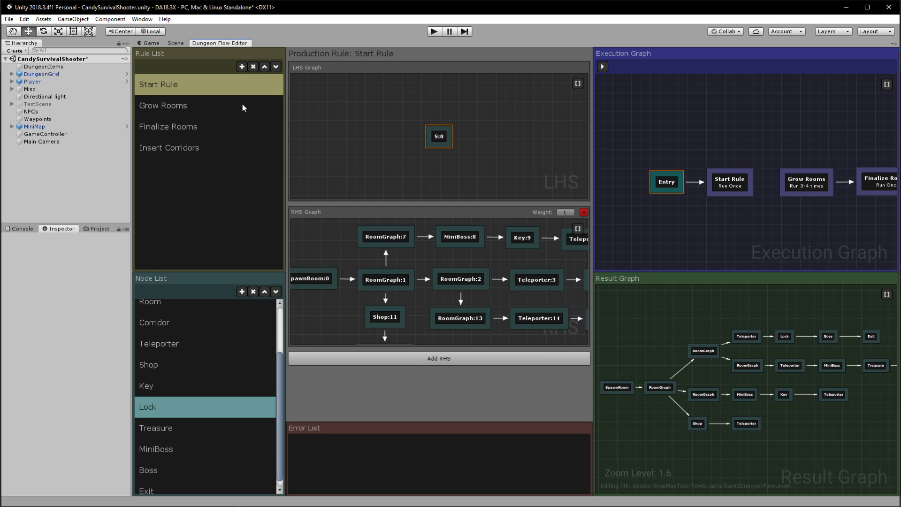
{"action": "left_click", "coordinate": [196, 104]}
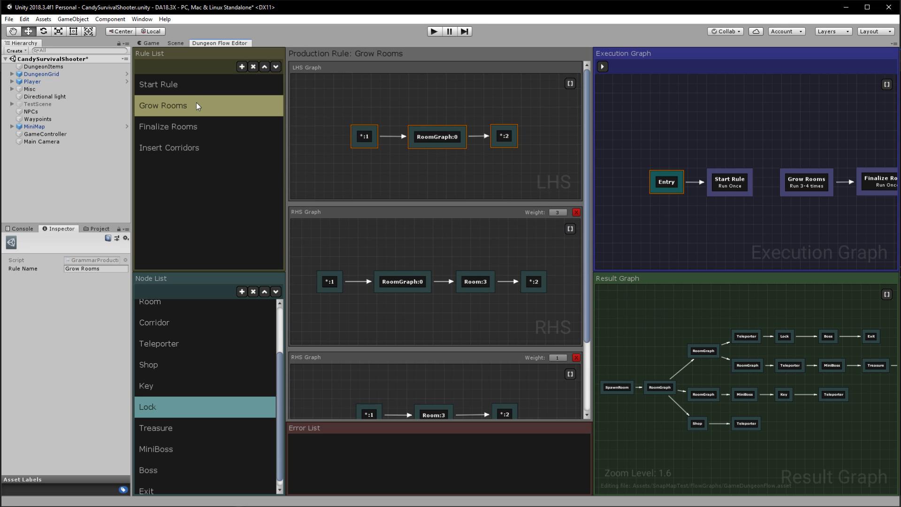
{"action": "left_click", "coordinate": [201, 135]}
{"action": "left_click", "coordinate": [198, 105]}
{"action": "left_click", "coordinate": [198, 91]}
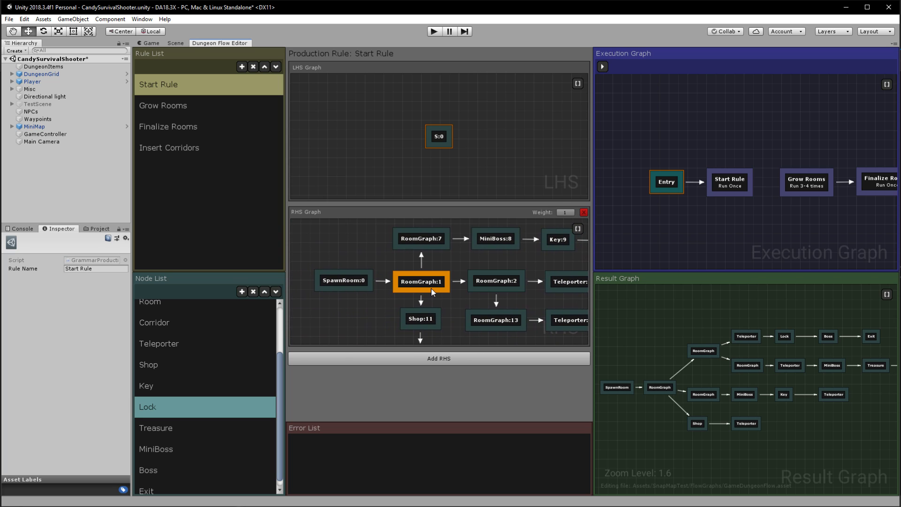
{"action": "left_click", "coordinate": [336, 279]}
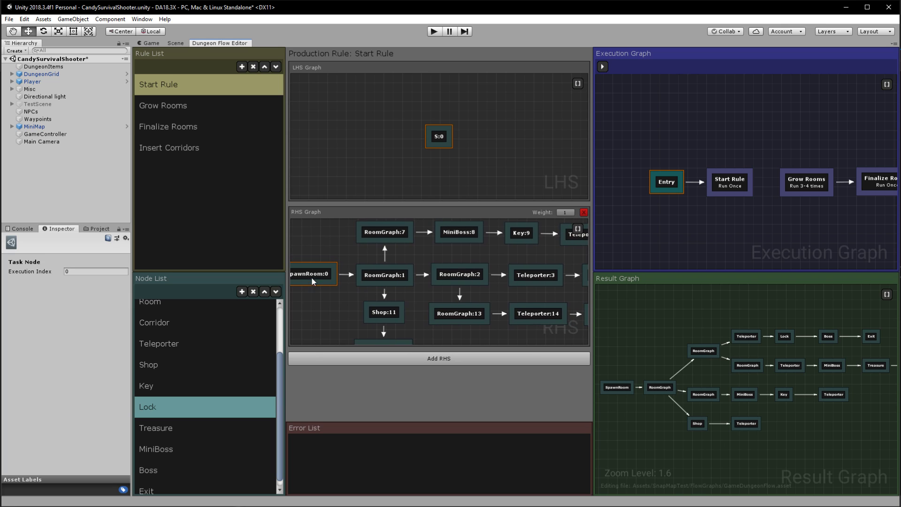
{"action": "left_click", "coordinate": [388, 276]}
{"action": "left_click", "coordinate": [392, 277]}
{"action": "scroll", "coordinate": [412, 303], "scroll_direction": "down", "scroll_amount": 2}
{"action": "left_click", "coordinate": [371, 324]}
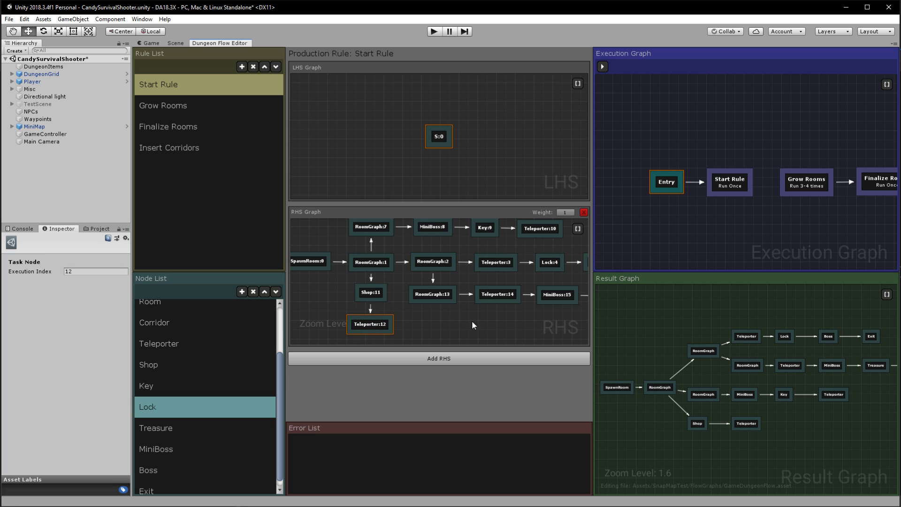
{"action": "right_click_drag", "start_coordinate": [472, 321], "coordinate": [429, 329]}
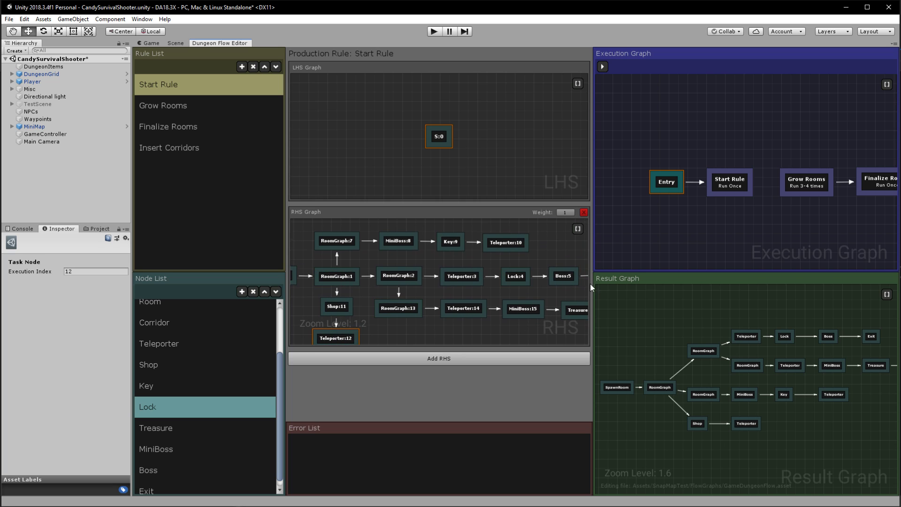
{"action": "right_click_drag", "start_coordinate": [550, 284], "coordinate": [499, 286]}
{"action": "left_click", "coordinate": [559, 275]}
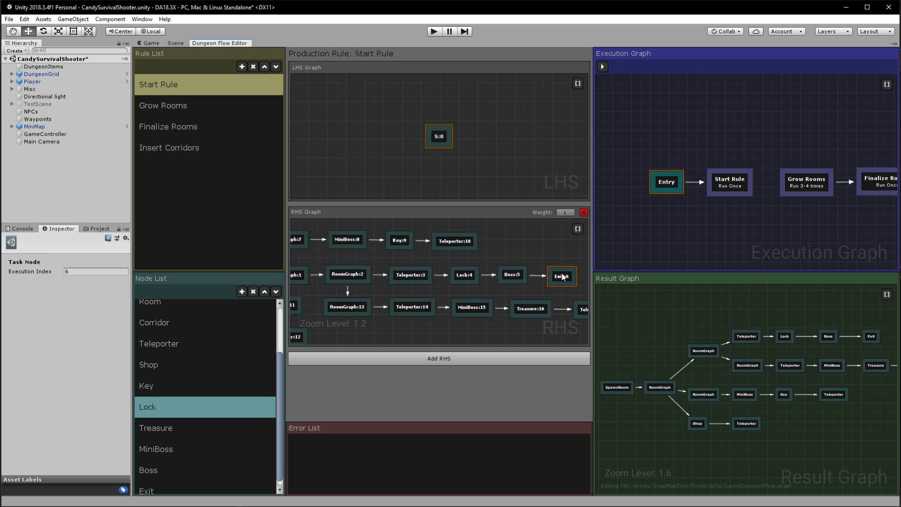
{"action": "left_click_drag", "start_coordinate": [562, 276], "coordinate": [563, 279]}
{"action": "left_click", "coordinate": [517, 278]}
{"action": "left_click", "coordinate": [463, 279]}
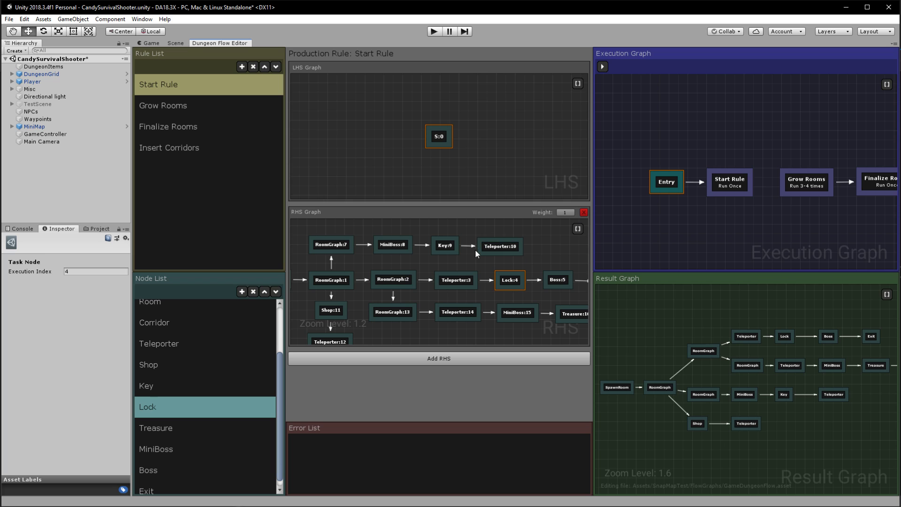
{"action": "left_click", "coordinate": [389, 247]}
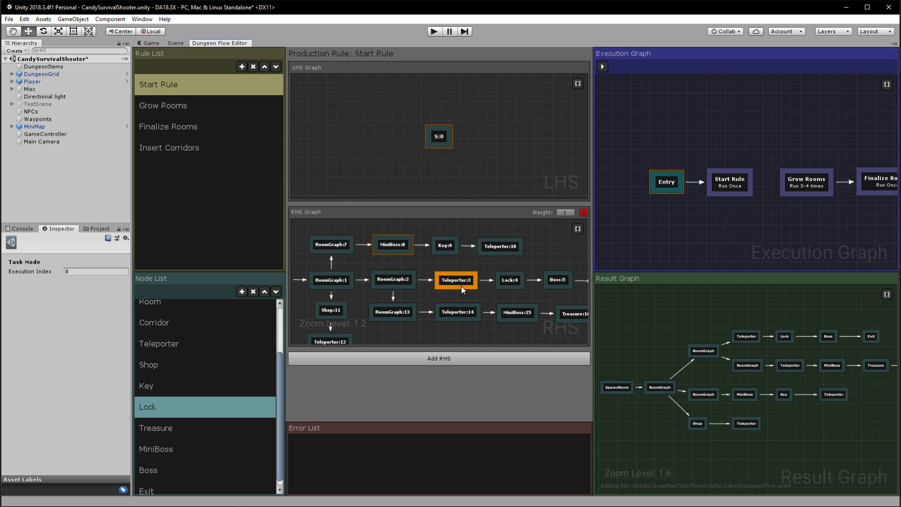
{"action": "middle_click_drag", "start_coordinate": [450, 288], "coordinate": [453, 254]}
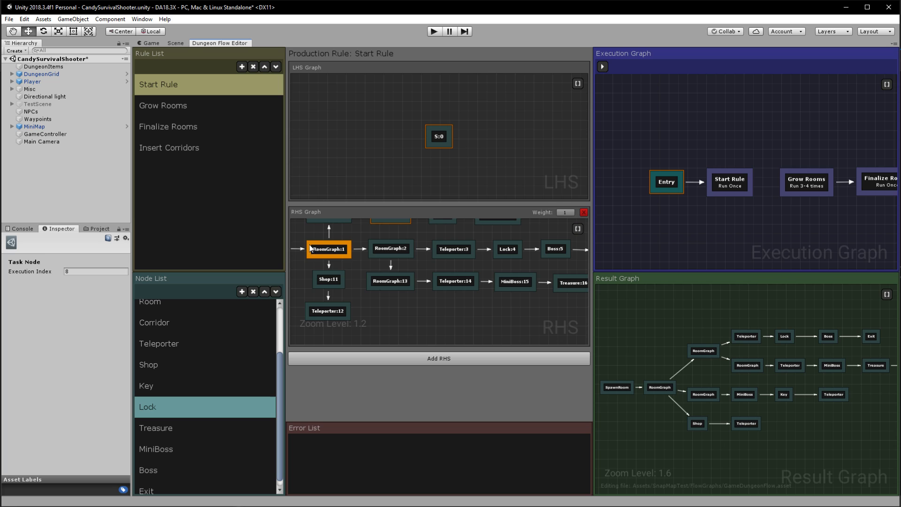
{"action": "left_click", "coordinate": [480, 288]}
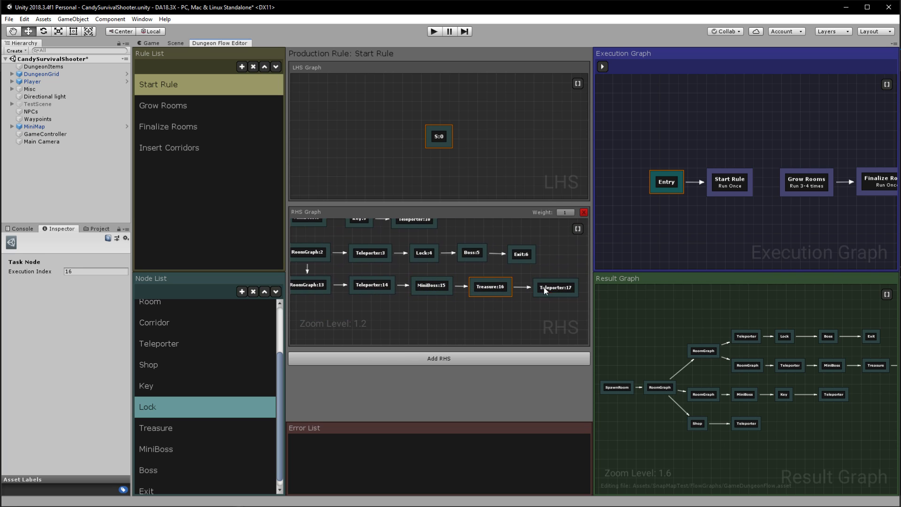
{"action": "left_click", "coordinate": [428, 287]}
{"action": "scroll", "coordinate": [431, 312], "scroll_direction": "down", "scroll_amount": 4}
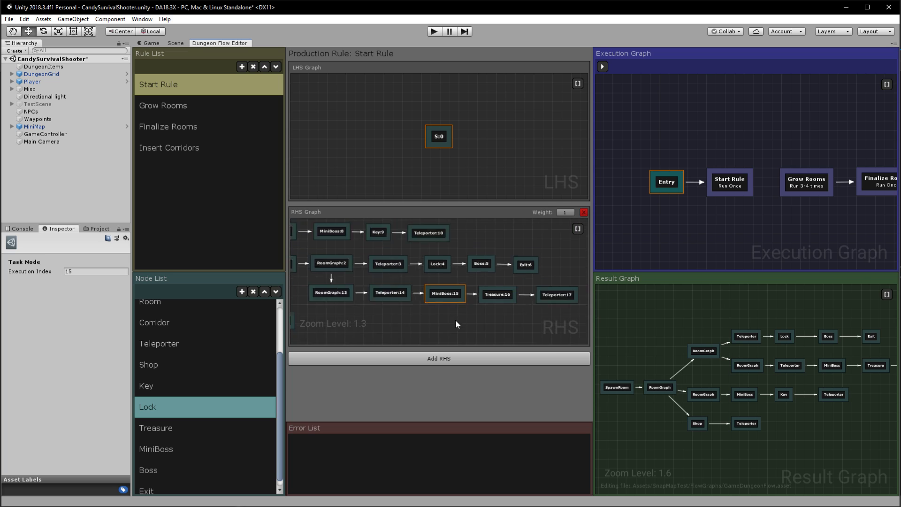
{"action": "left_click", "coordinate": [540, 300]}
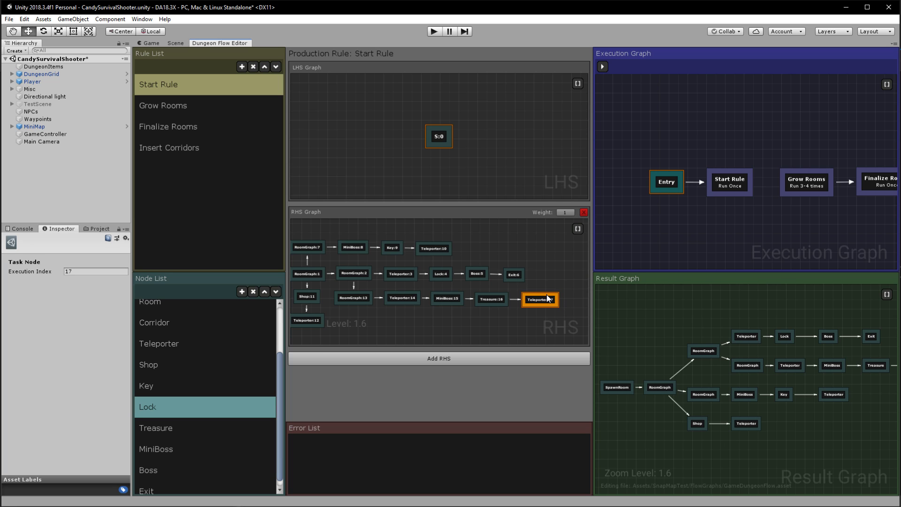
{"action": "scroll", "coordinate": [533, 234], "scroll_direction": "up", "scroll_amount": 4}
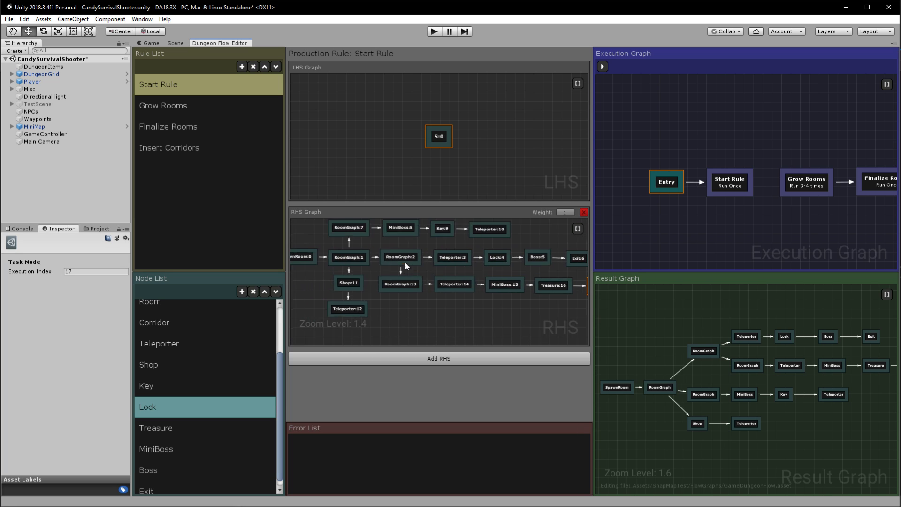
{"action": "left_click", "coordinate": [395, 291]}
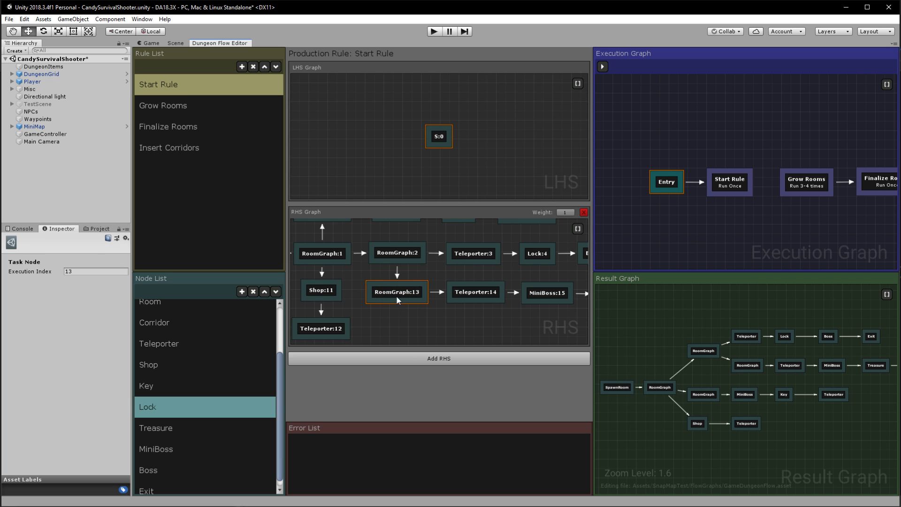
{"action": "scroll", "coordinate": [396, 296], "scroll_direction": "down", "scroll_amount": 3}
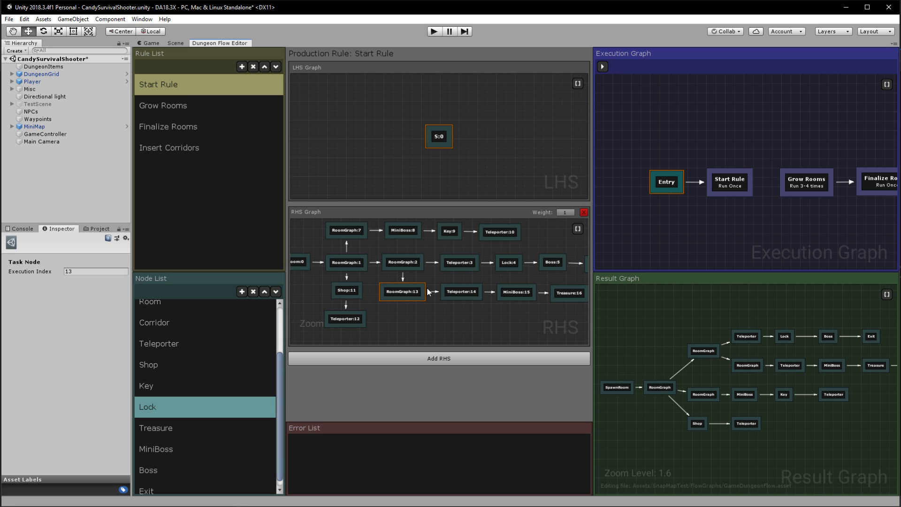
{"action": "left_click", "coordinate": [650, 317]}
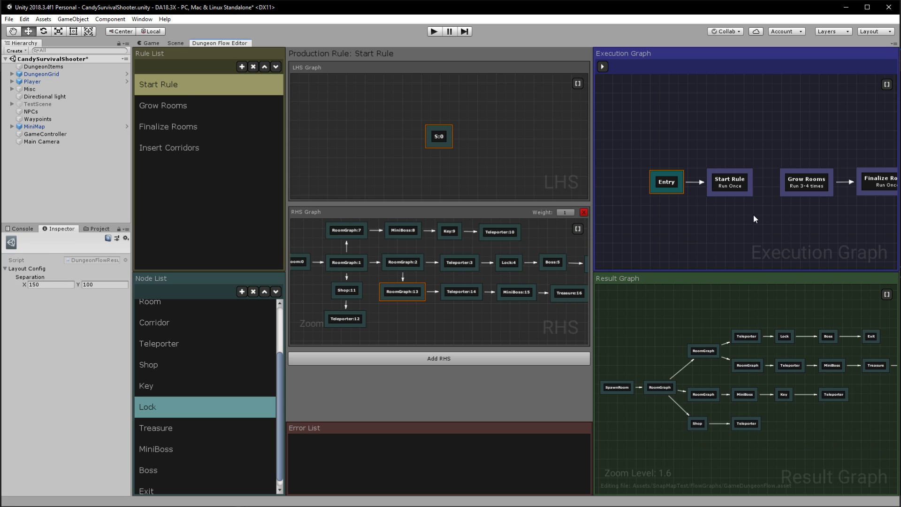
{"action": "left_click", "coordinate": [358, 134]}
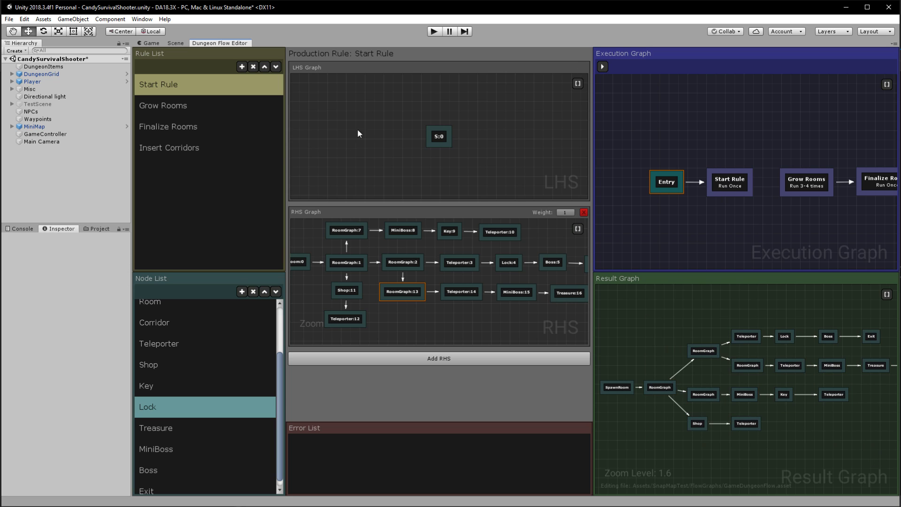
- Open Grow Rooms and inspect its LHS pattern nodes, including RoomGraph:0
{"action": "left_click", "coordinate": [184, 106]}
{"action": "left_click_drag", "start_coordinate": [344, 96], "coordinate": [519, 141]}
{"action": "scroll", "coordinate": [715, 337], "scroll_direction": "up", "scroll_amount": 3}
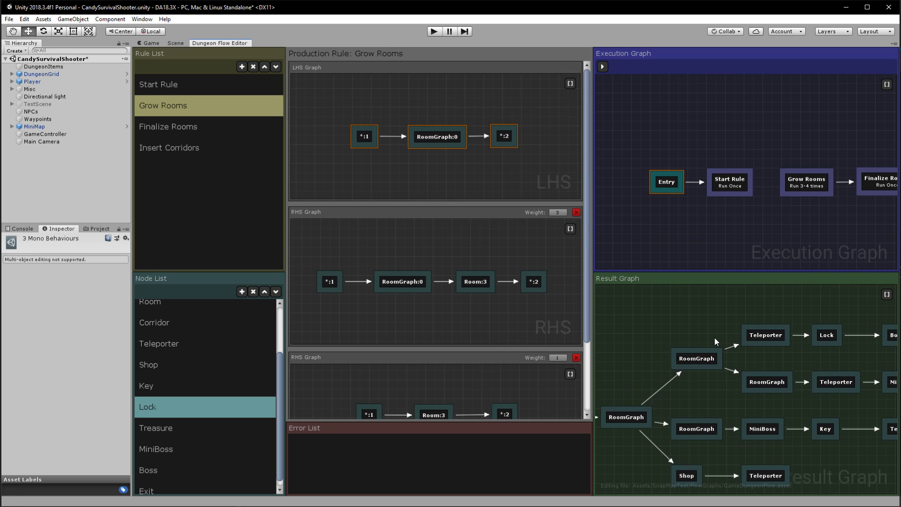
{"action": "left_click", "coordinate": [441, 141]}
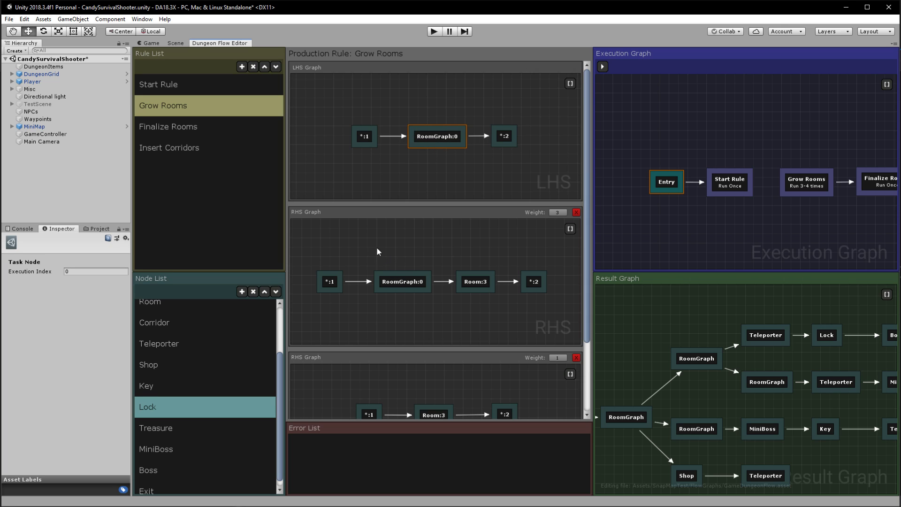
{"action": "left_click_drag", "start_coordinate": [376, 248], "coordinate": [475, 312]}
{"action": "scroll", "coordinate": [586, 291], "scroll_direction": "down", "scroll_amount": 3}
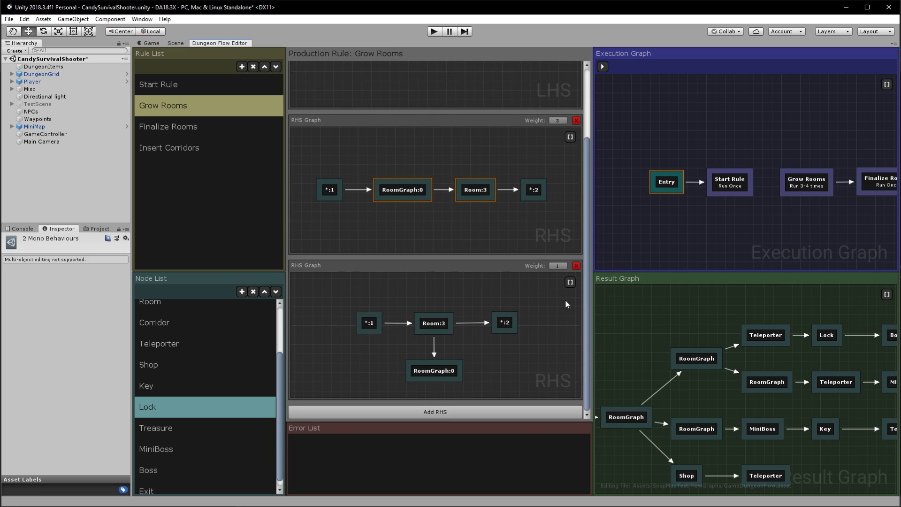
{"action": "left_click", "coordinate": [547, 156]}
{"action": "scroll", "coordinate": [589, 286], "scroll_direction": "up", "scroll_amount": 1}
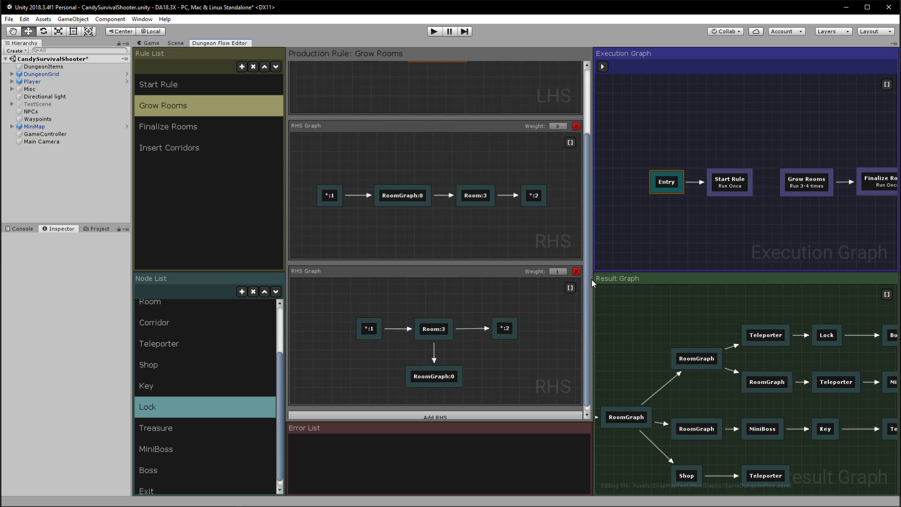
{"action": "scroll", "coordinate": [569, 178], "scroll_direction": "up", "scroll_amount": 2}
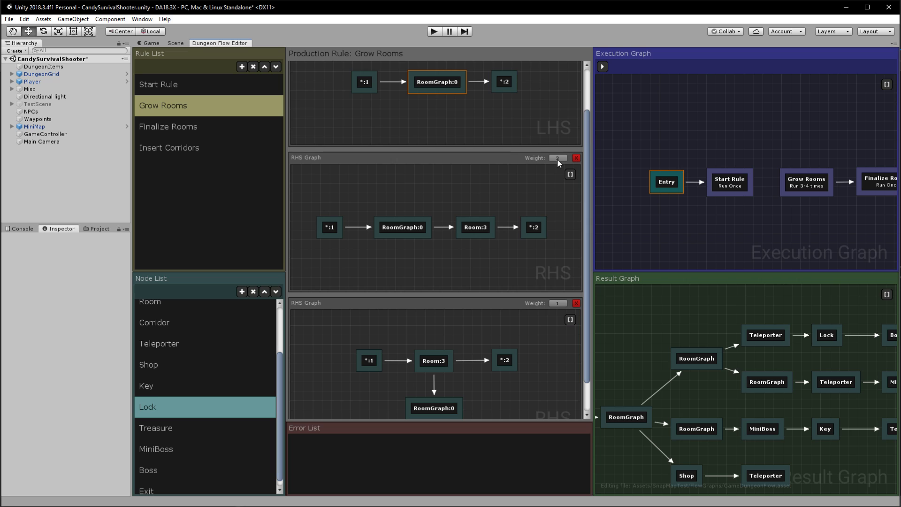
- Inspect the first RHS graph, weighted 3, and its RoomGraph:0 and Room:3 nodes
{"action": "left_click", "coordinate": [557, 159]}
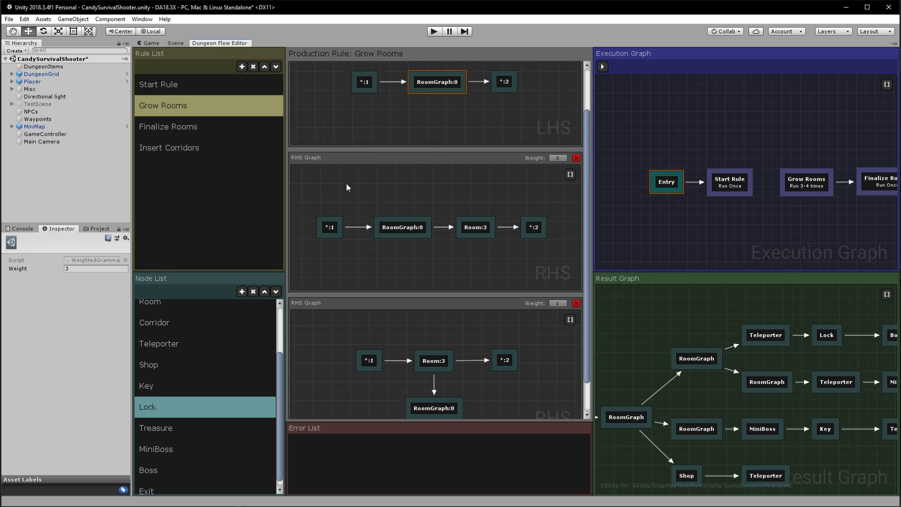
{"action": "left_click_drag", "start_coordinate": [346, 184], "coordinate": [547, 257]}
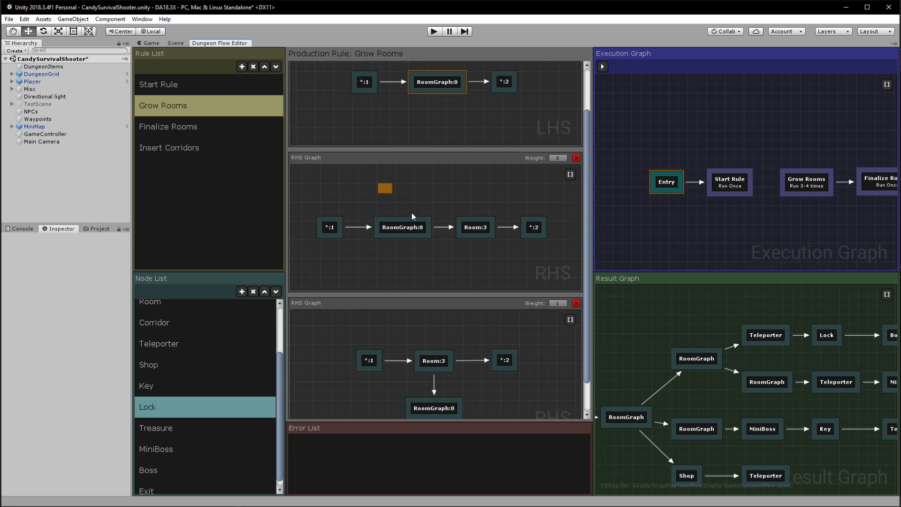
{"action": "left_click_drag", "start_coordinate": [412, 212], "coordinate": [481, 270]}
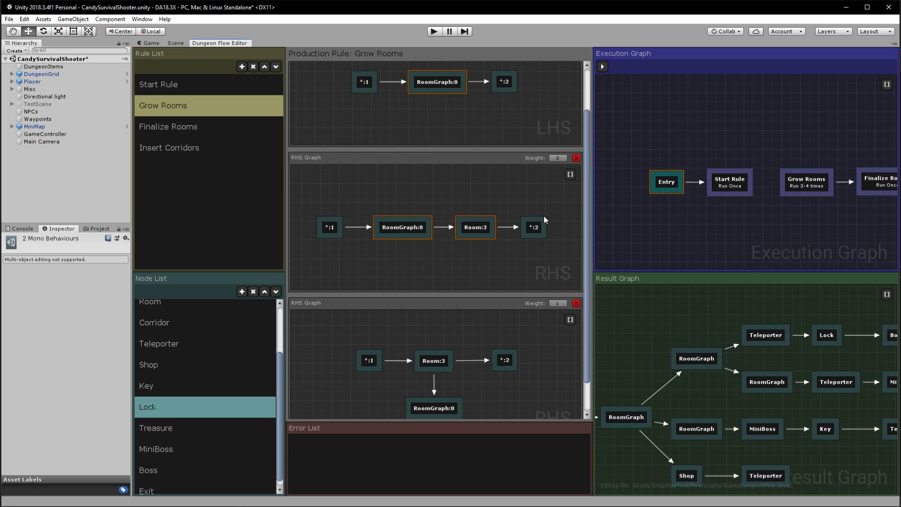
{"action": "left_click_drag", "start_coordinate": [378, 178], "coordinate": [491, 261]}
{"action": "left_click", "coordinate": [526, 327]}
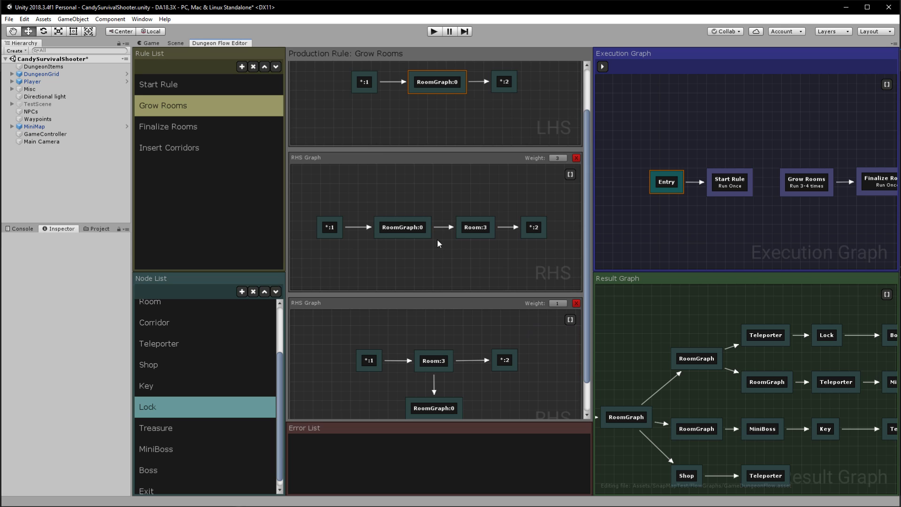
{"action": "left_click", "coordinate": [412, 228]}
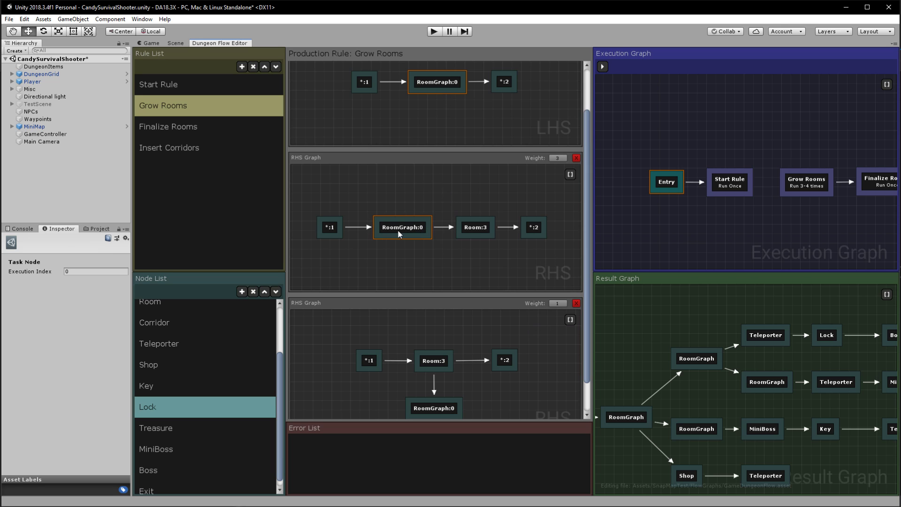
{"action": "left_click", "coordinate": [480, 227]}
{"action": "left_click", "coordinate": [409, 226]}
- Inspect Room:3 and RoomGraph:0 in the second RHS graph
{"action": "scroll", "coordinate": [469, 328], "scroll_direction": "down", "scroll_amount": 2}
{"action": "left_click", "coordinate": [433, 324]}
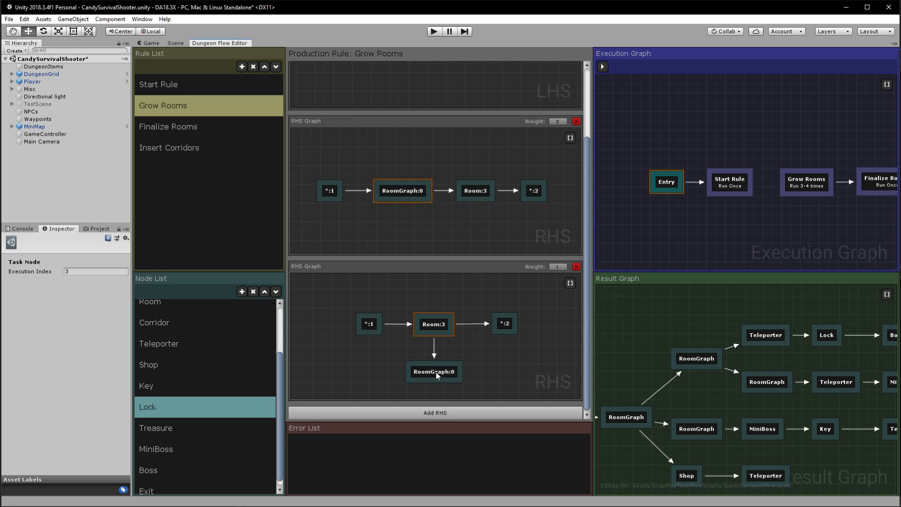
{"action": "left_click_drag", "start_coordinate": [436, 375], "coordinate": [435, 369]}
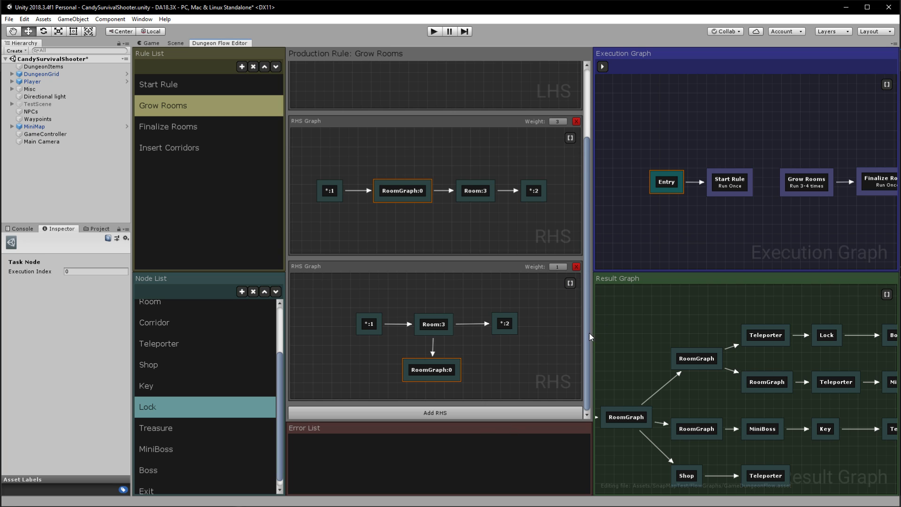
{"action": "scroll", "coordinate": [590, 333], "scroll_direction": "up", "scroll_amount": 4}
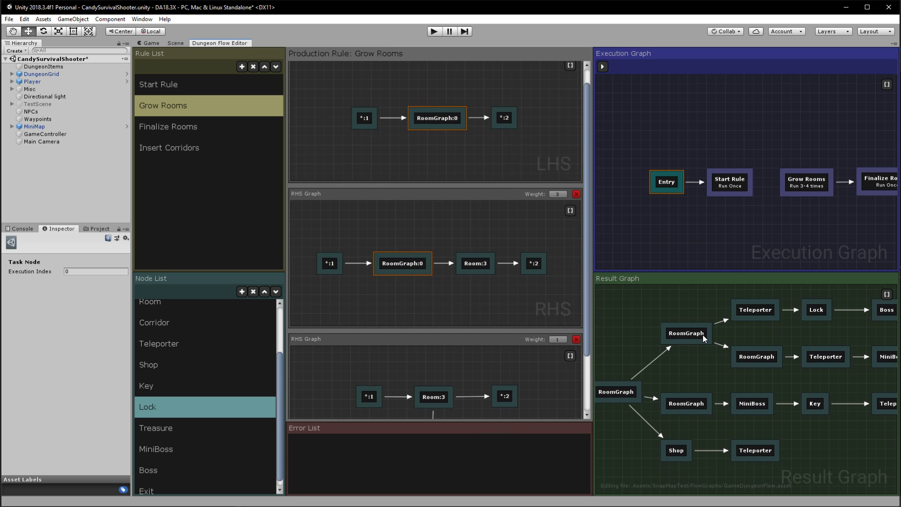
{"action": "scroll", "coordinate": [716, 383], "scroll_direction": "down", "scroll_amount": 2}
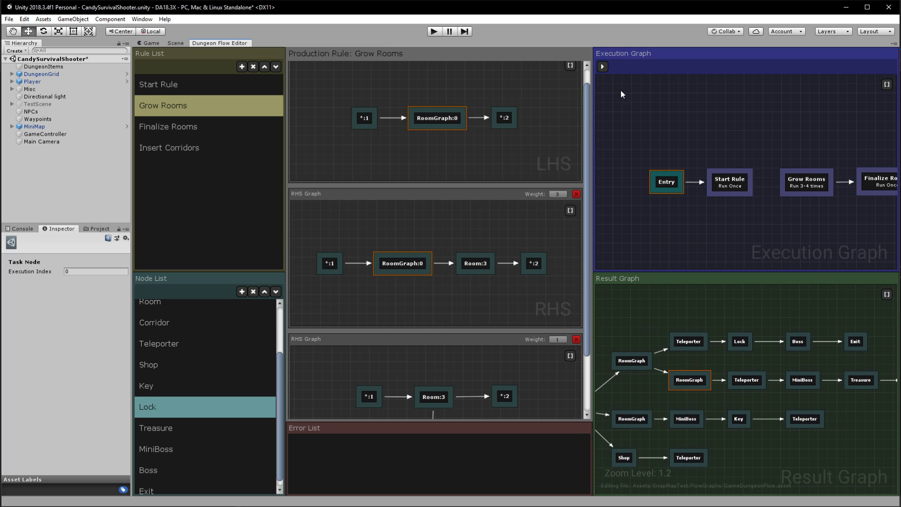
- Run the execution graph from the Start Rule task and inspect a resulting Room node
{"action": "left_click_drag", "start_coordinate": [750, 183], "coordinate": [781, 184]}
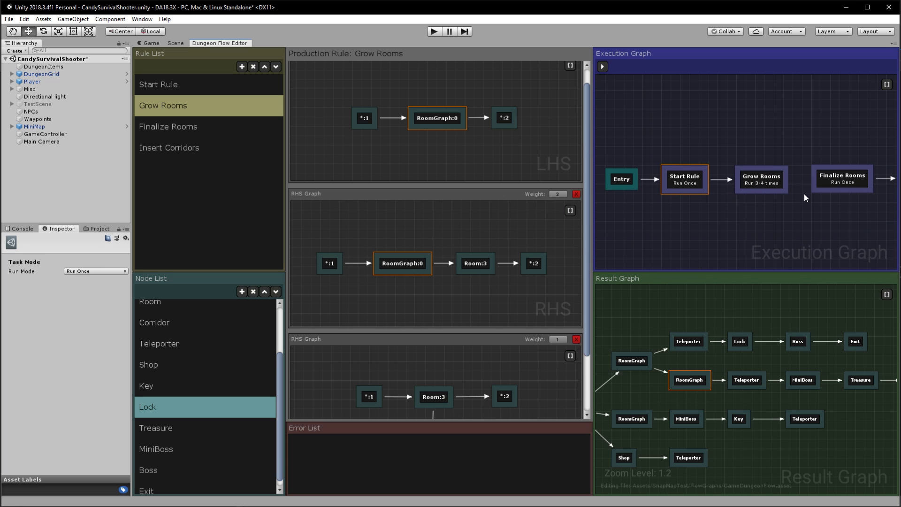
{"action": "left_click", "coordinate": [604, 66]}
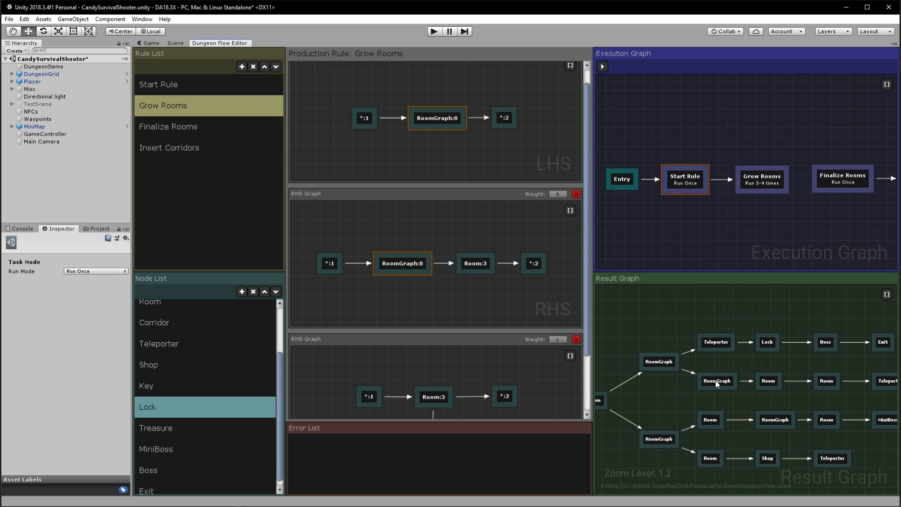
{"action": "left_click", "coordinate": [733, 357]}
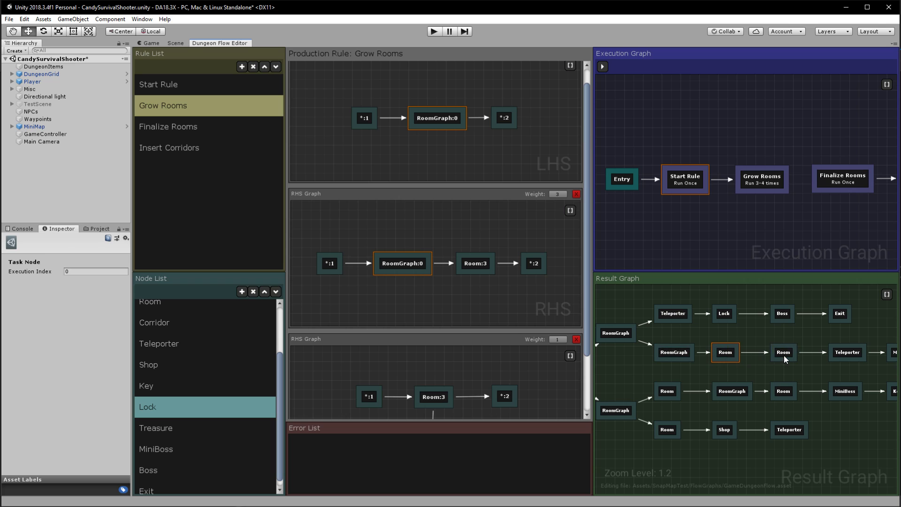
- Set the Grow Rooms iteration range to 8–10 and run the execution graph
{"action": "left_click", "coordinate": [779, 185]}
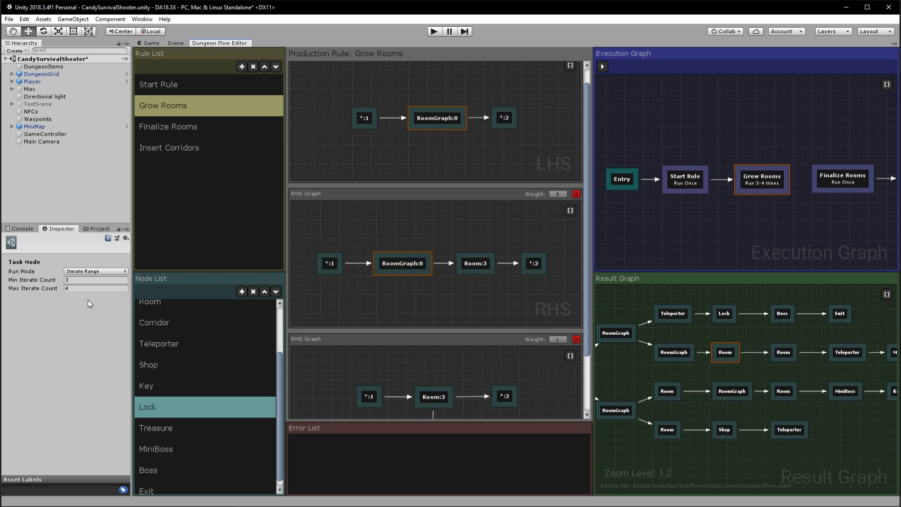
{"action": "left_click", "coordinate": [80, 280]}
{"action": "double_click", "coordinate": [78, 280]}
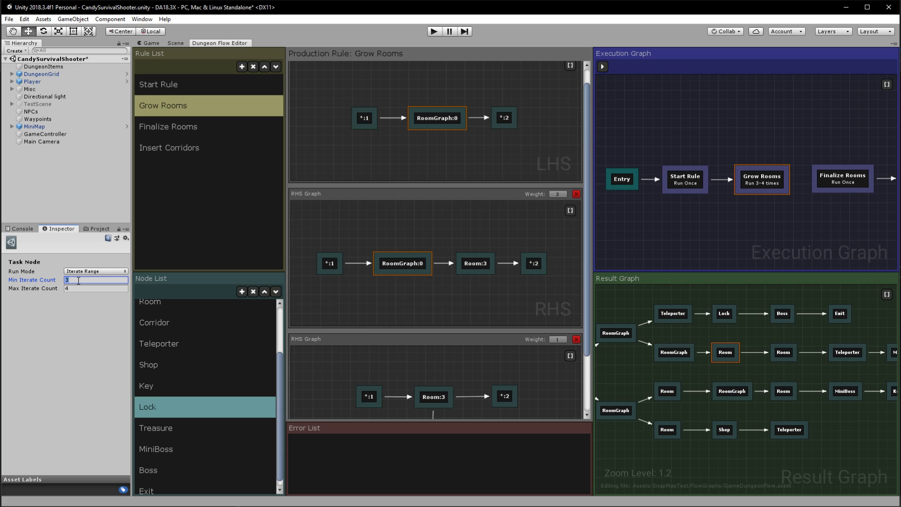
{"action": "type", "text": "8"}
{"action": "left_click", "coordinate": [76, 287]}
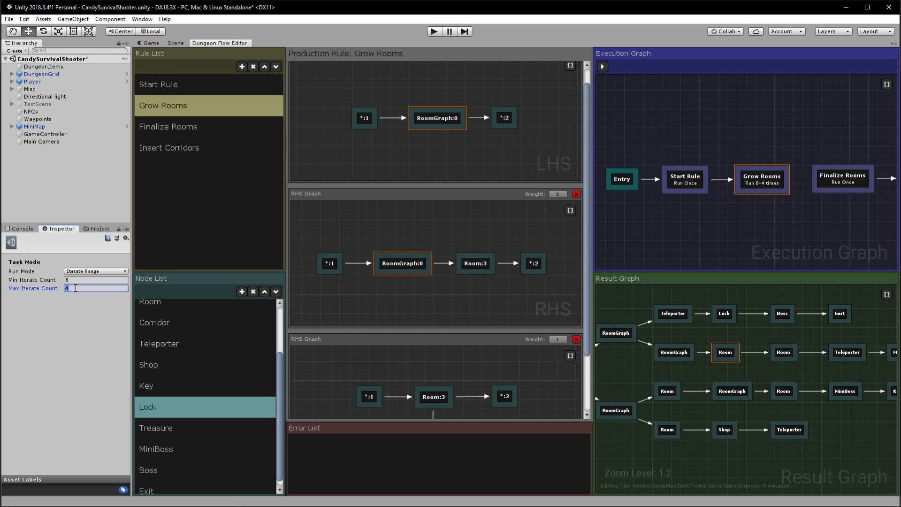
{"action": "type", "text": "10"}
{"action": "left_click", "coordinate": [603, 67]}
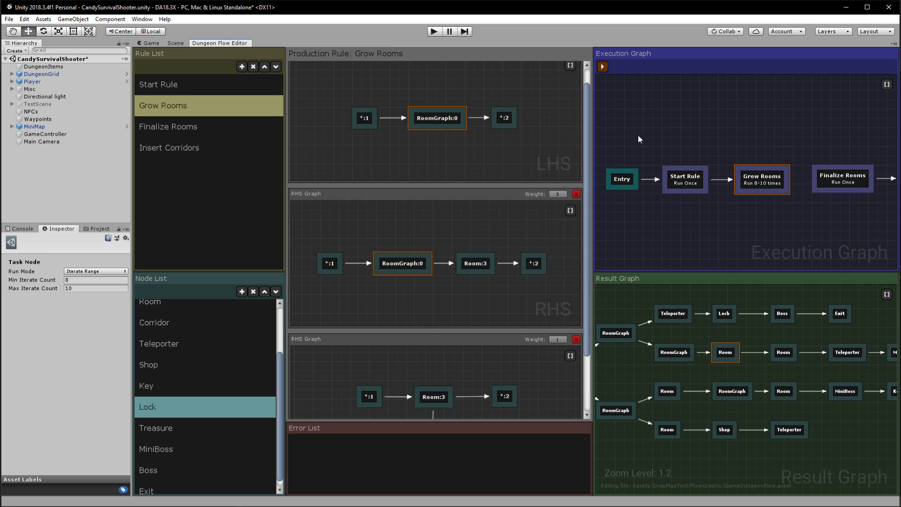
{"action": "scroll", "coordinate": [765, 405], "scroll_direction": "down", "scroll_amount": 10}
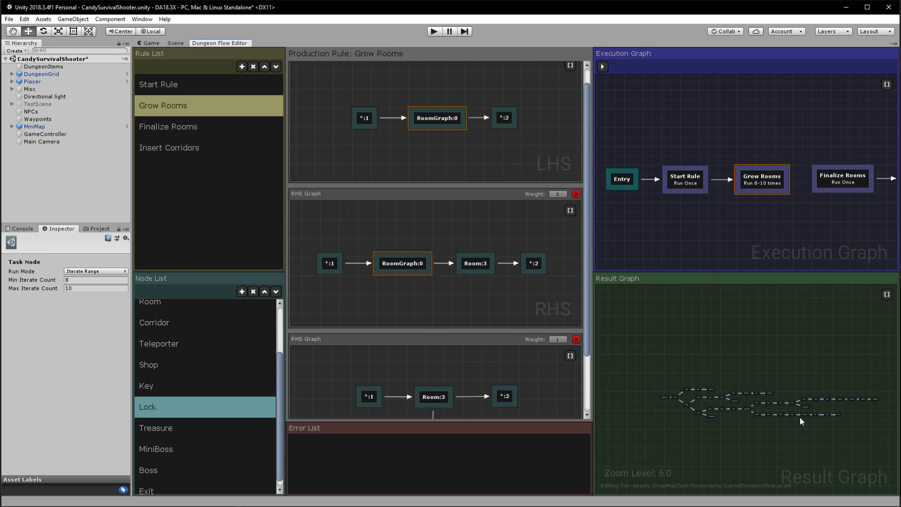
{"action": "scroll", "coordinate": [800, 418], "scroll_direction": "up", "scroll_amount": 10}
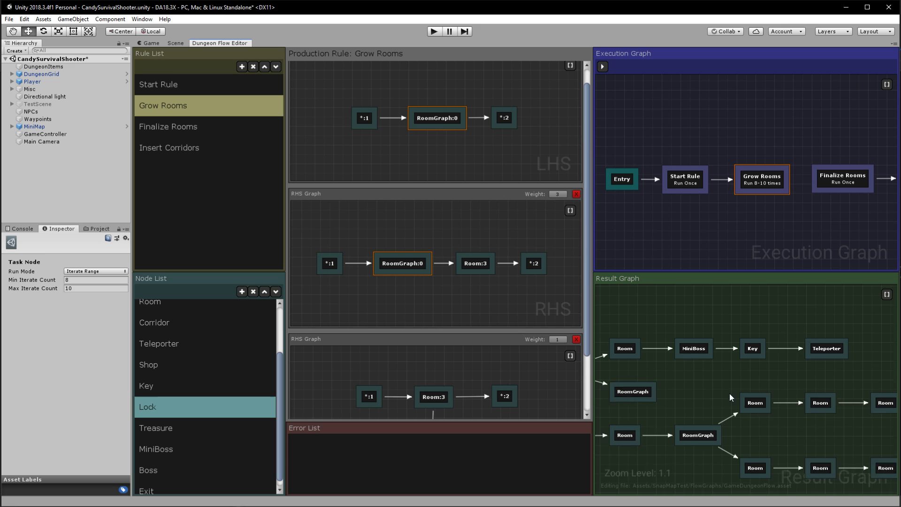
{"action": "scroll", "coordinate": [729, 393], "scroll_direction": "up", "scroll_amount": 1}
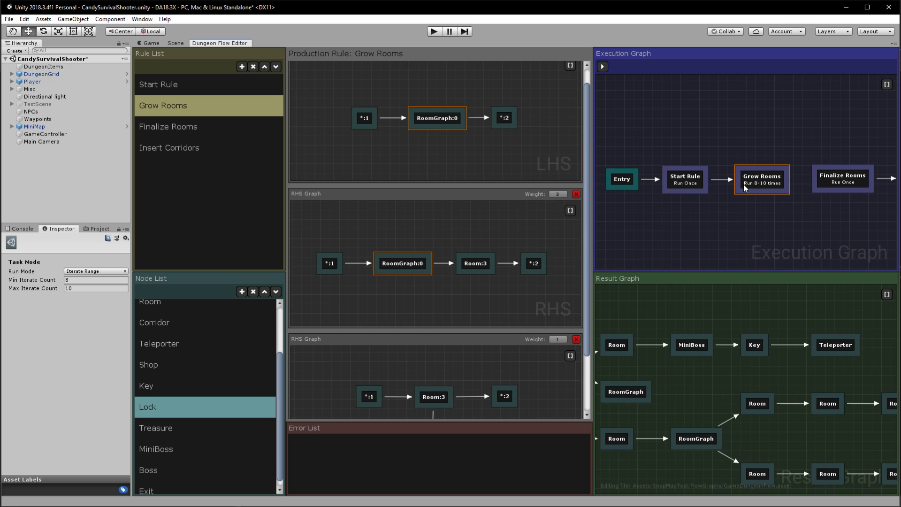
- Change the Grow Rooms iteration range to 3–4 and regenerate the result graph
{"action": "left_click", "coordinate": [80, 281]}
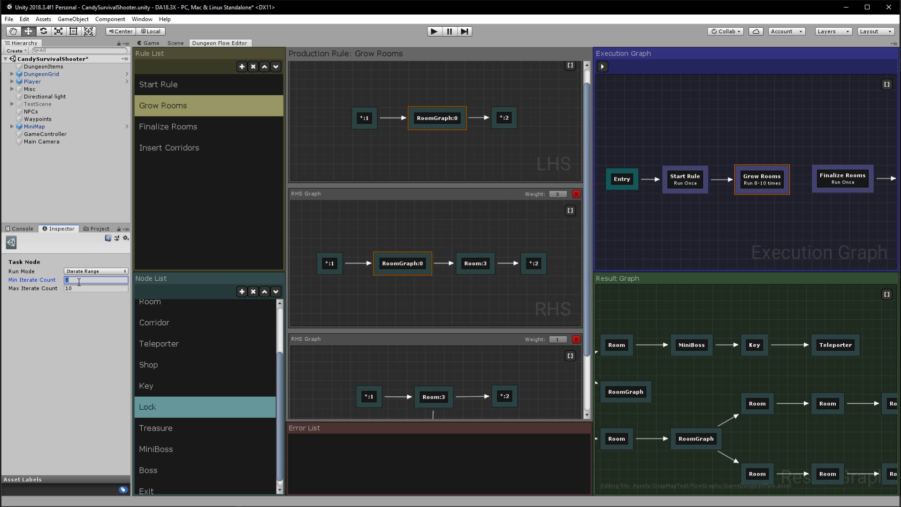
{"action": "type", "text": "3"}
{"action": "left_click", "coordinate": [104, 287]}
{"action": "type", "text": "4"}
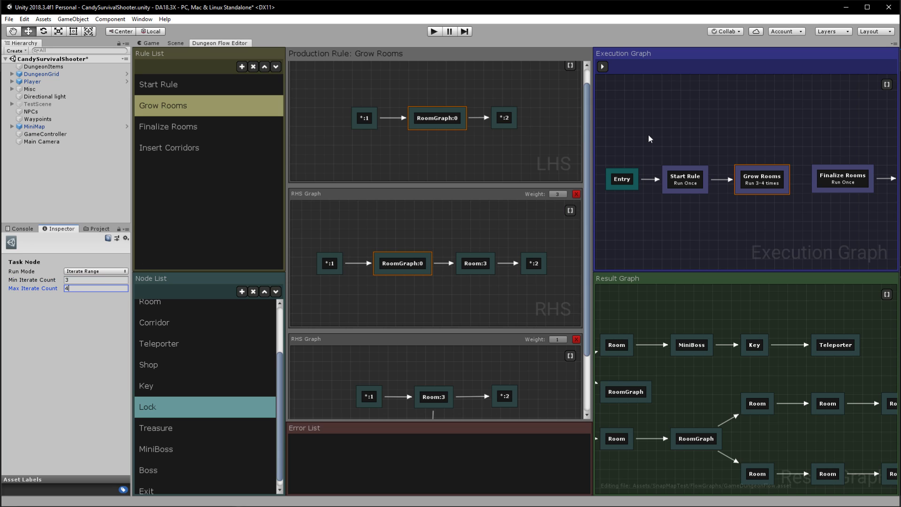
{"action": "left_click", "coordinate": [602, 66]}
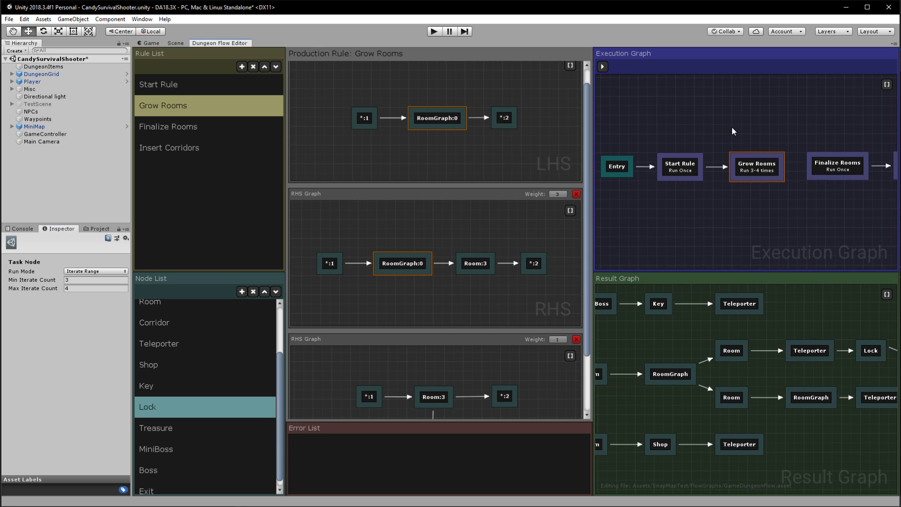
{"action": "left_click", "coordinate": [426, 117]}
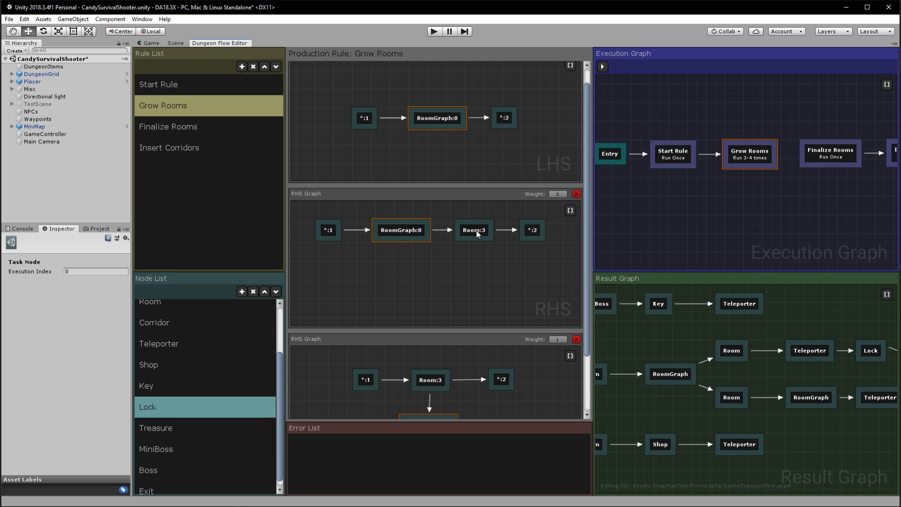
- Open Finalize Rooms and inspect its RoomGraph node and the Grow Rooms task settings
{"action": "left_click", "coordinate": [207, 128]}
{"action": "left_click", "coordinate": [443, 137]}
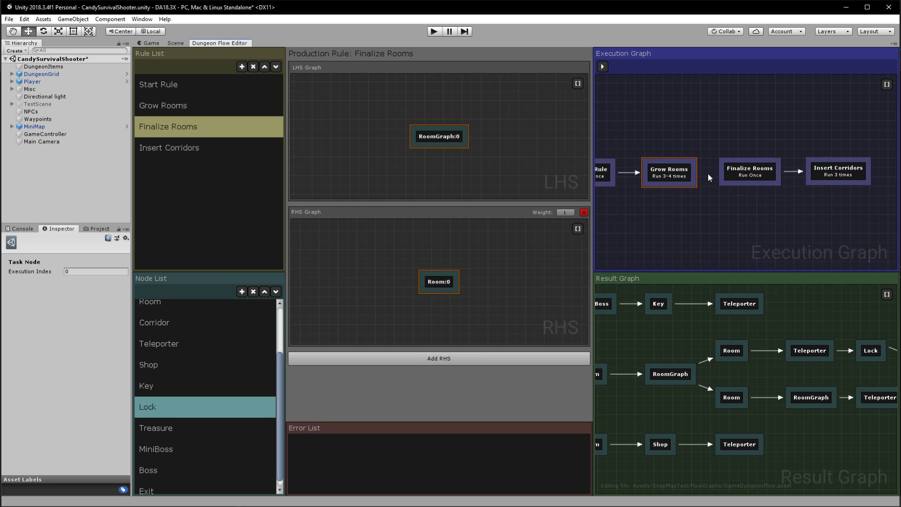
{"action": "left_click", "coordinate": [690, 172]}
- Remove the Finalize Rooms to Insert Corridors link and regenerate the result graph
{"action": "left_click_drag", "start_coordinate": [782, 177], "coordinate": [765, 359]}
{"action": "scroll", "coordinate": [759, 362], "scroll_direction": "down", "scroll_amount": 1}
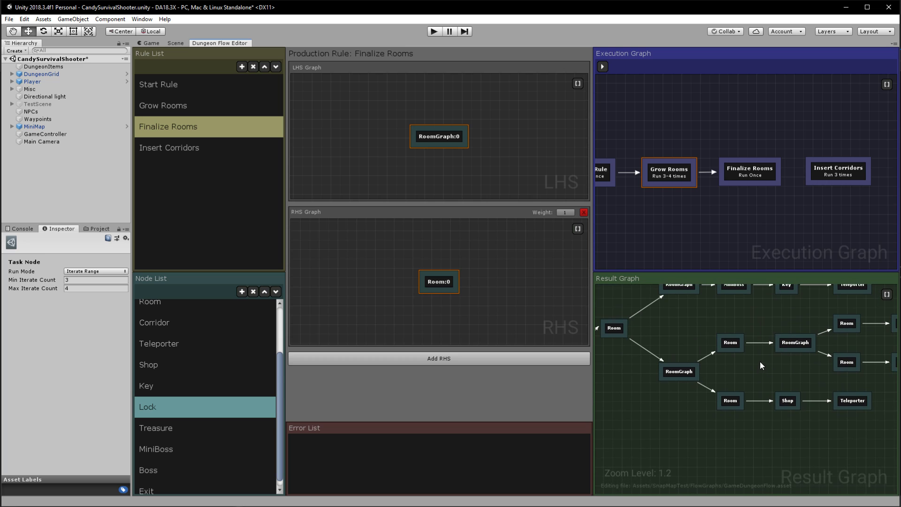
{"action": "left_click", "coordinate": [679, 372]}
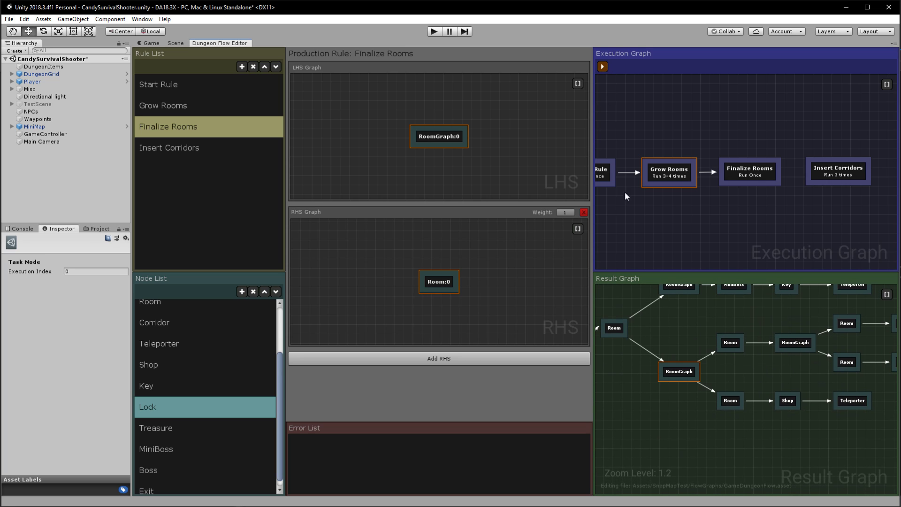
{"action": "left_click", "coordinate": [603, 66]}
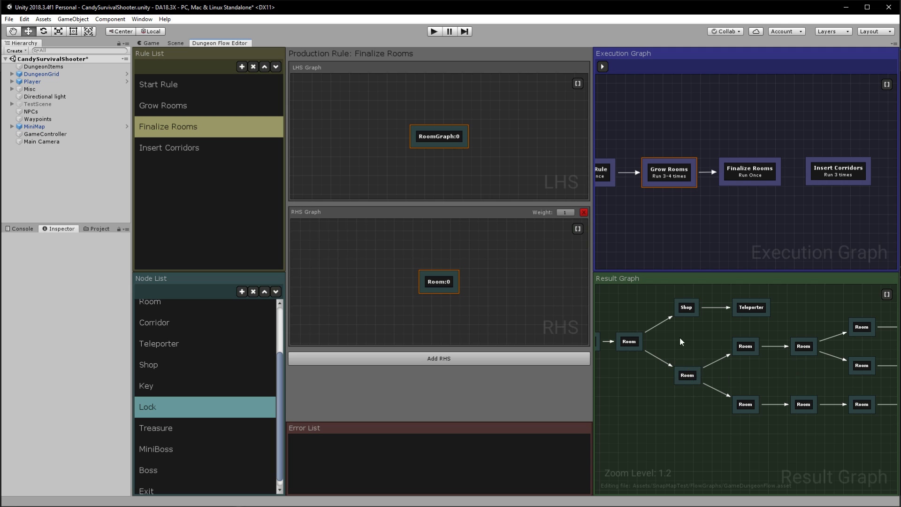
- Open the Insert Corridors rule, review its two-room pattern, and link Finalize Rooms back to it
{"action": "left_click", "coordinate": [195, 153]}
{"action": "left_click_drag", "start_coordinate": [378, 113], "coordinate": [531, 150]}
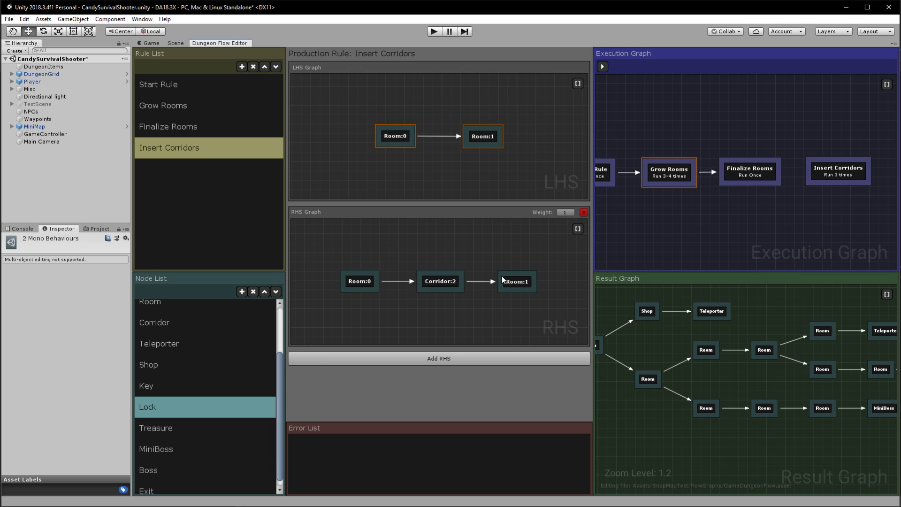
{"action": "left_click", "coordinate": [777, 180]}
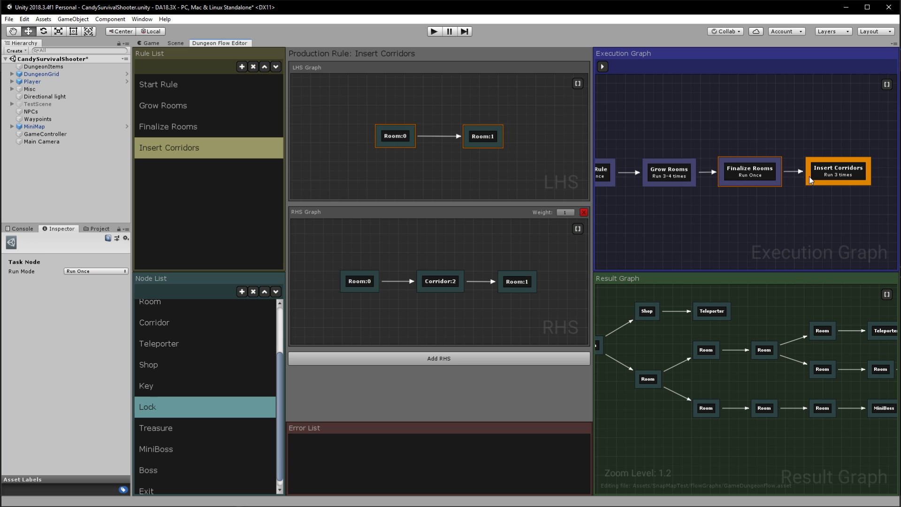
{"action": "left_click_drag", "start_coordinate": [350, 111], "coordinate": [525, 184]}
{"action": "scroll", "coordinate": [798, 362], "scroll_direction": "up", "scroll_amount": 2}
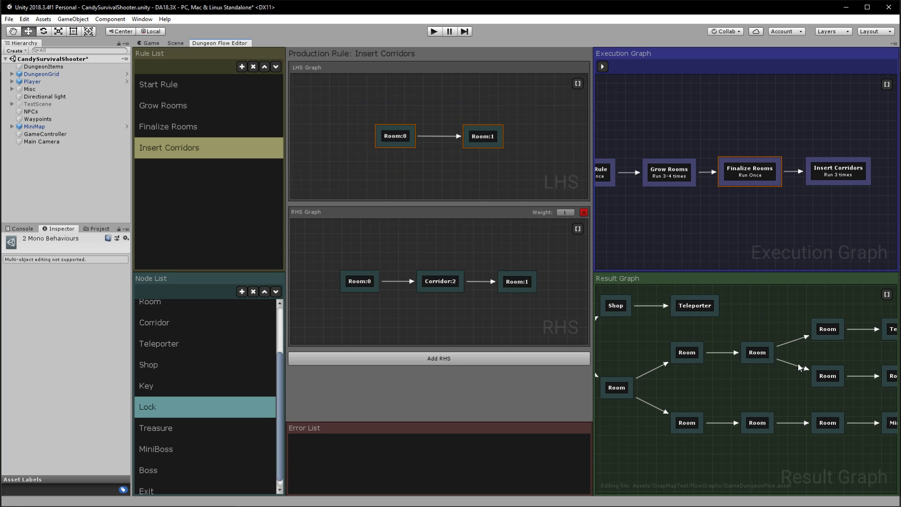
- Inspect the Room and Corridor nodes, then regenerate the result graph with corridors between rooms
{"action": "left_click", "coordinate": [833, 375]}
{"action": "left_click", "coordinate": [763, 357]}
{"action": "left_click", "coordinate": [827, 328]}
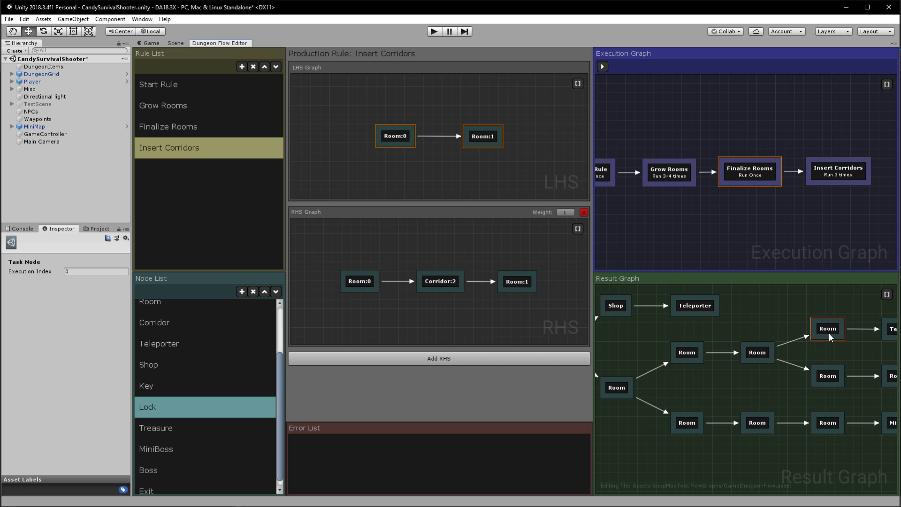
{"action": "left_click", "coordinate": [459, 273]}
{"action": "left_click", "coordinate": [602, 67]}
{"action": "scroll", "coordinate": [770, 352], "scroll_direction": "down", "scroll_amount": 4}
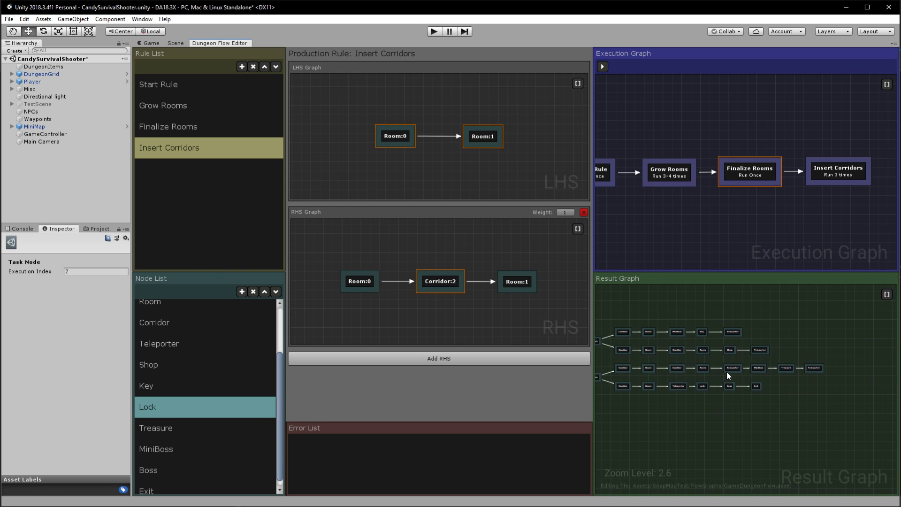
{"action": "scroll", "coordinate": [737, 376], "scroll_direction": "up", "scroll_amount": 5}
{"action": "scroll", "coordinate": [798, 371], "scroll_direction": "down", "scroll_amount": 4}
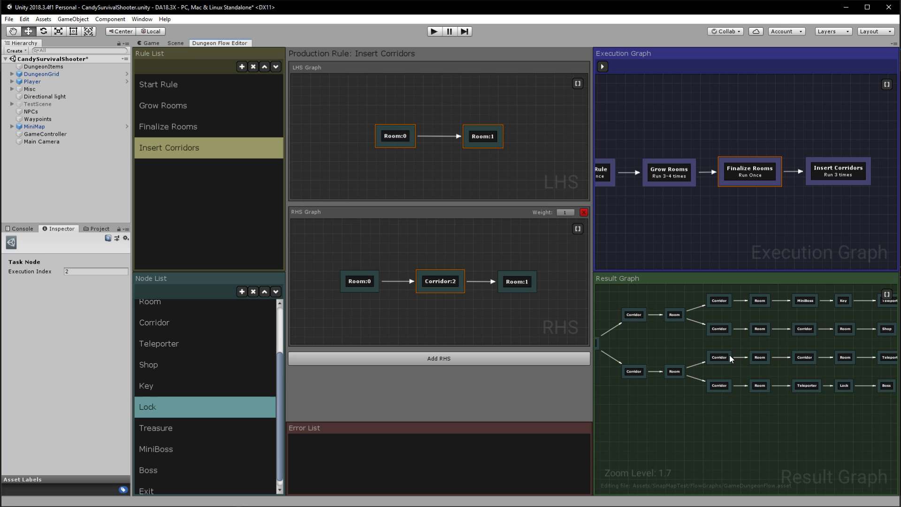
- Regenerate the dungeon flow twice to get new corridor-linked layouts
{"action": "left_click", "coordinate": [604, 68]}
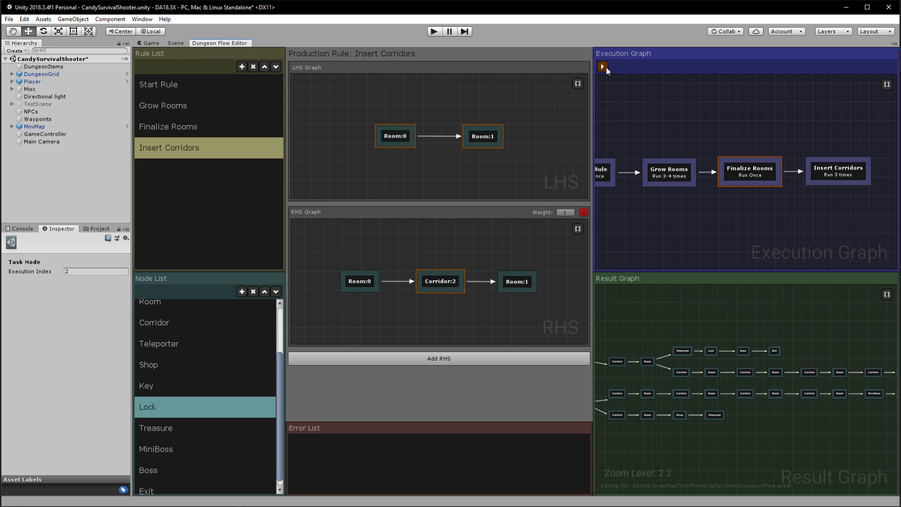
{"action": "scroll", "coordinate": [754, 394], "scroll_direction": "down", "scroll_amount": 5}
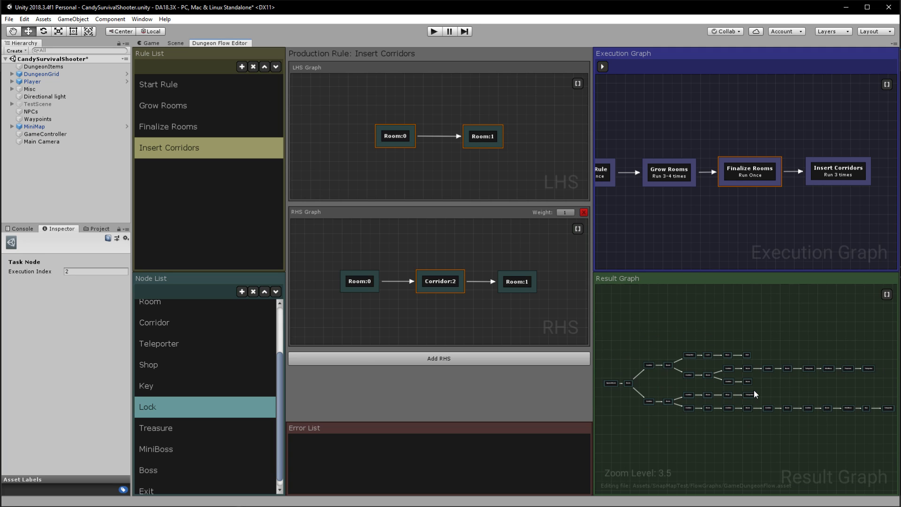
{"action": "scroll", "coordinate": [755, 394], "scroll_direction": "down", "scroll_amount": 2}
{"action": "left_click", "coordinate": [603, 67]}
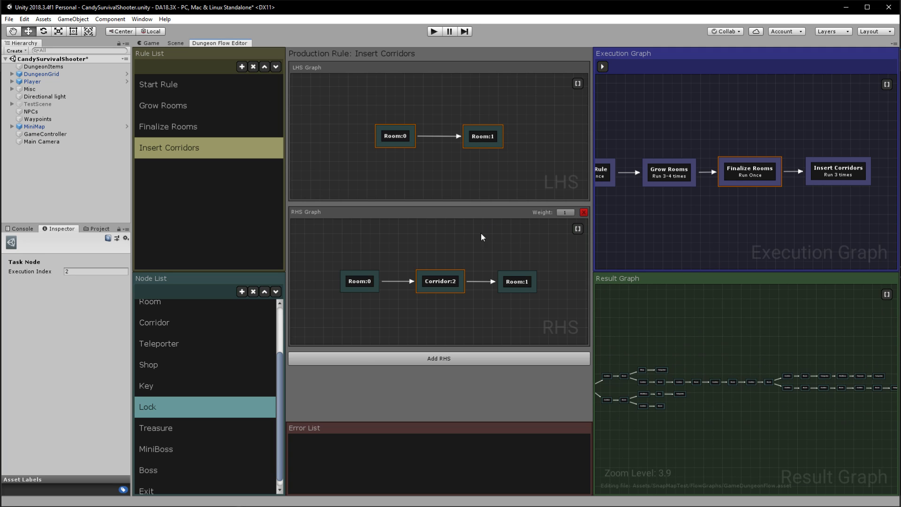
- Show the Start Rule and select all its rooms, bosses, keys and teleporters
{"action": "left_click", "coordinate": [187, 84]}
{"action": "scroll", "coordinate": [402, 286], "scroll_direction": "down", "scroll_amount": 2}
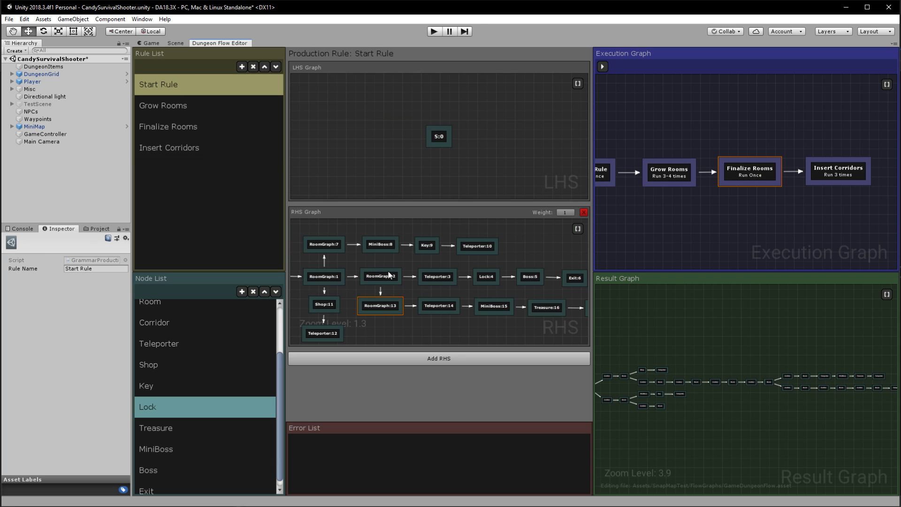
{"action": "middle_click_drag", "start_coordinate": [371, 259], "coordinate": [401, 261]}
{"action": "left_click_drag", "start_coordinate": [322, 248], "coordinate": [573, 333]}
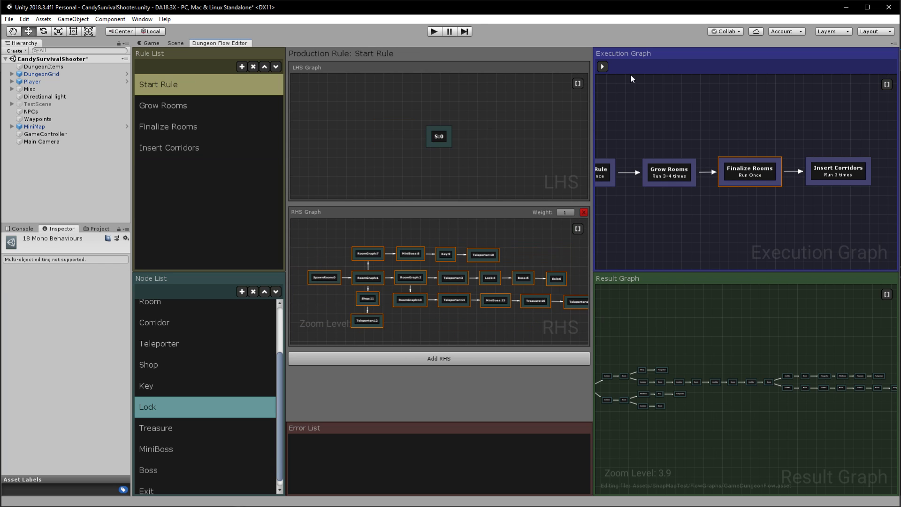
- Regenerate the result graph twice more and pan through its Shop, Teleporter, MiniBoss and Treasure branches
{"action": "left_click", "coordinate": [603, 66]}
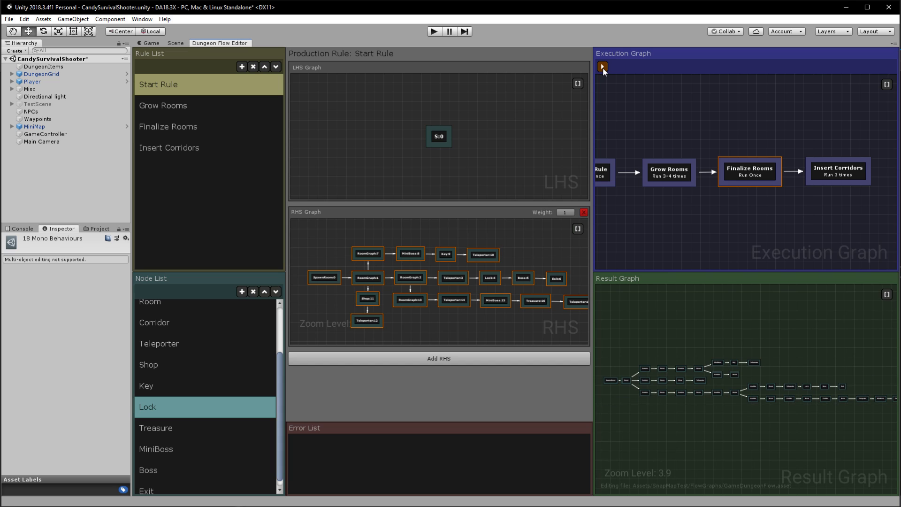
{"action": "left_click", "coordinate": [603, 67]}
{"action": "scroll", "coordinate": [740, 354], "scroll_direction": "up", "scroll_amount": 5}
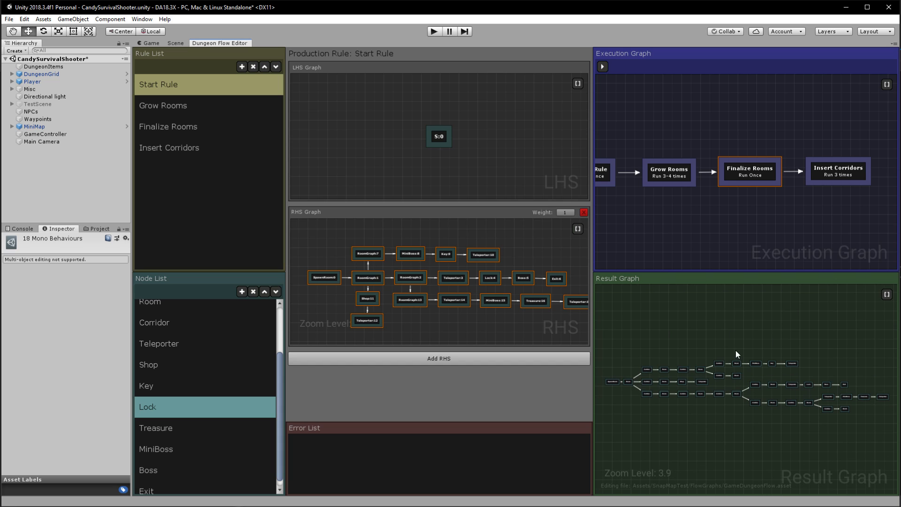
{"action": "scroll", "coordinate": [751, 368], "scroll_direction": "down", "scroll_amount": 5}
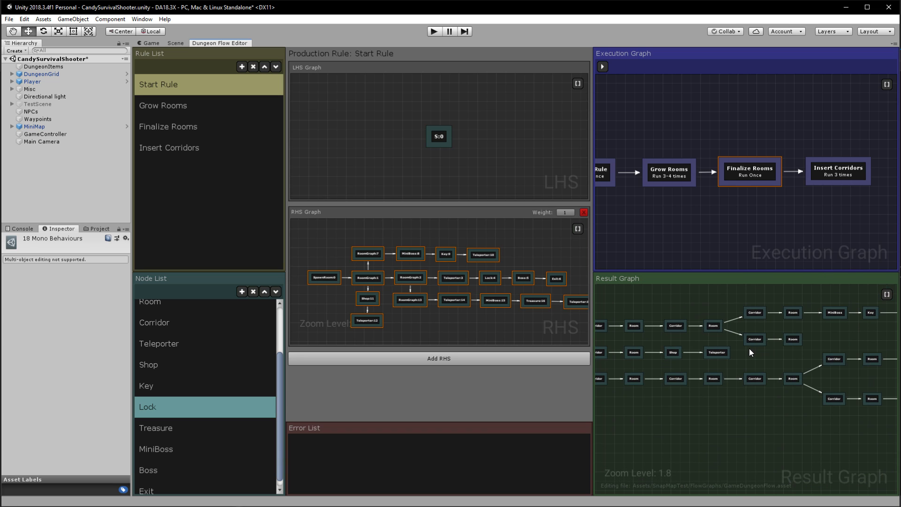
{"action": "scroll", "coordinate": [749, 348], "scroll_direction": "down", "scroll_amount": 3}
{"action": "left_click_drag", "start_coordinate": [717, 375], "coordinate": [516, 366]}
{"action": "scroll", "coordinate": [758, 381], "scroll_direction": "up", "scroll_amount": 3}
- Inspect the Teleporter, Boss and Lock nodes in the result graph
{"action": "left_click", "coordinate": [759, 374]}
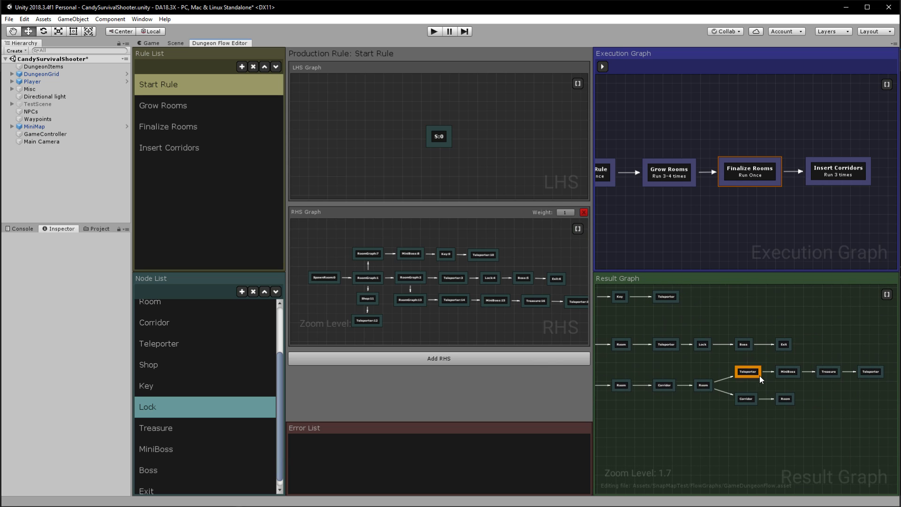
{"action": "left_click_drag", "start_coordinate": [816, 389], "coordinate": [812, 399]}
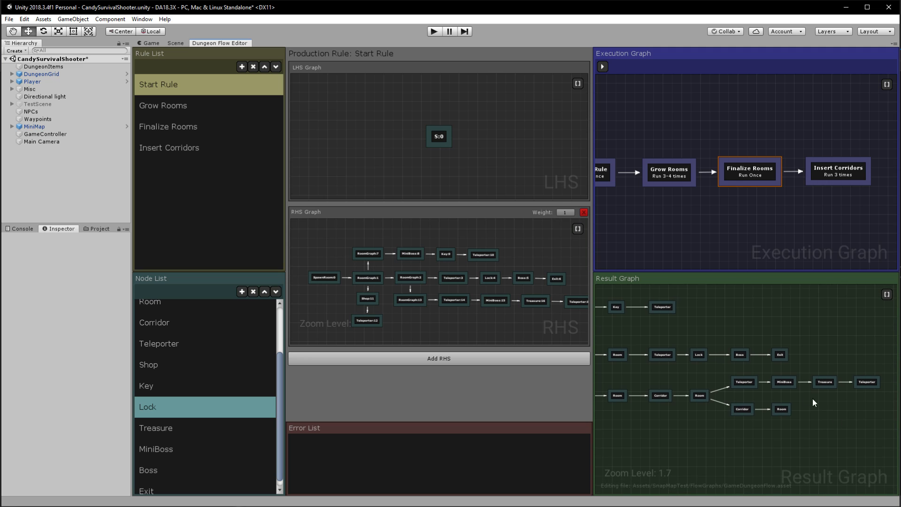
{"action": "scroll", "coordinate": [773, 337], "scroll_direction": "up", "scroll_amount": 2}
{"action": "left_click", "coordinate": [708, 361]}
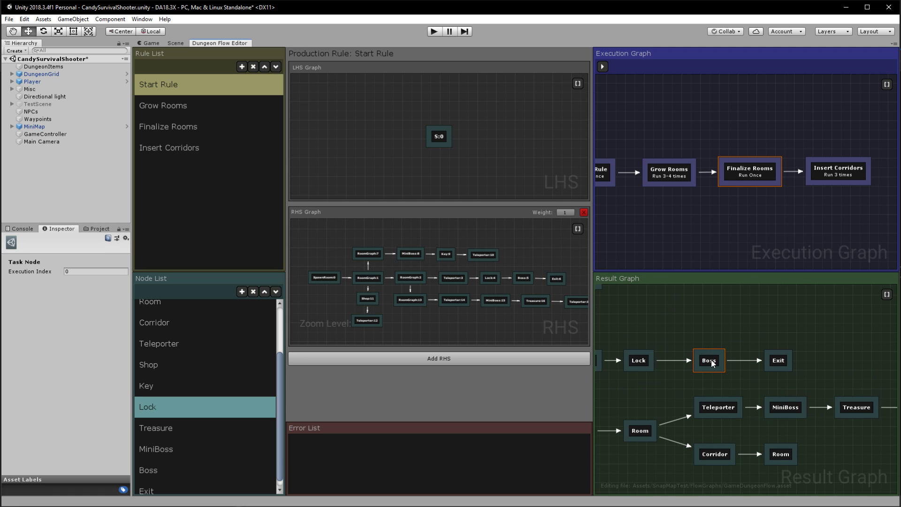
{"action": "left_click_drag", "start_coordinate": [690, 314], "coordinate": [779, 329]}
{"action": "left_click", "coordinate": [725, 376]}
{"action": "scroll", "coordinate": [750, 370], "scroll_direction": "down", "scroll_amount": 2}
{"action": "left_click_drag", "start_coordinate": [751, 370], "coordinate": [715, 317]}
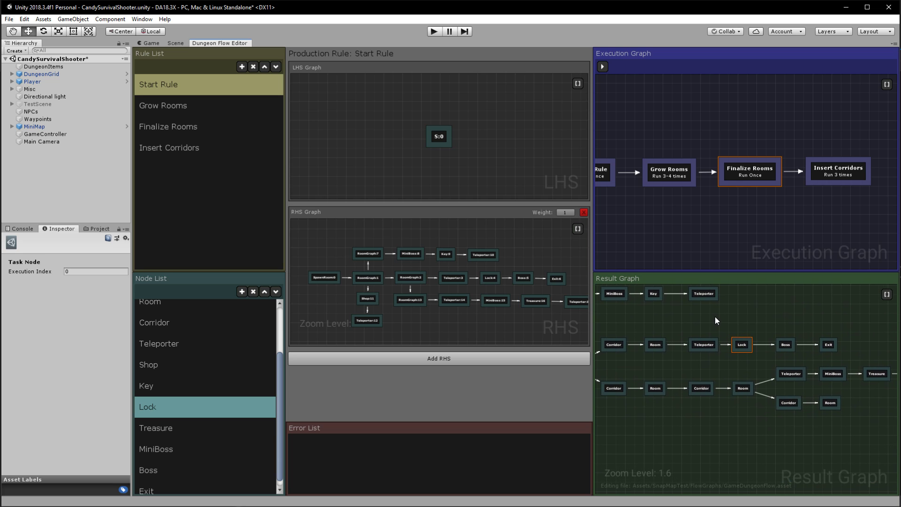
- Review the MiniBoss, Key and Room–Corridor chains, then rerun the execution graph for a new layout
{"action": "left_click_drag", "start_coordinate": [856, 396], "coordinate": [873, 426]}
{"action": "left_click", "coordinate": [759, 375]}
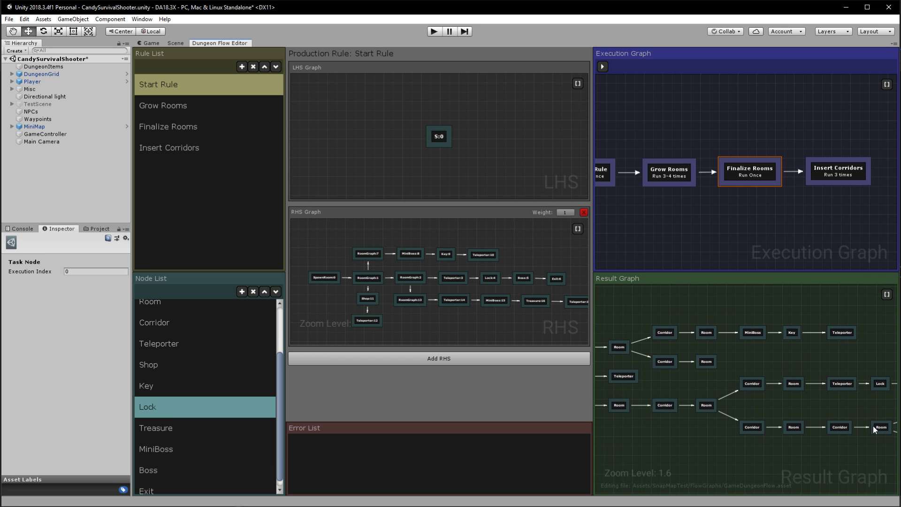
{"action": "left_click_drag", "start_coordinate": [683, 435], "coordinate": [745, 425]}
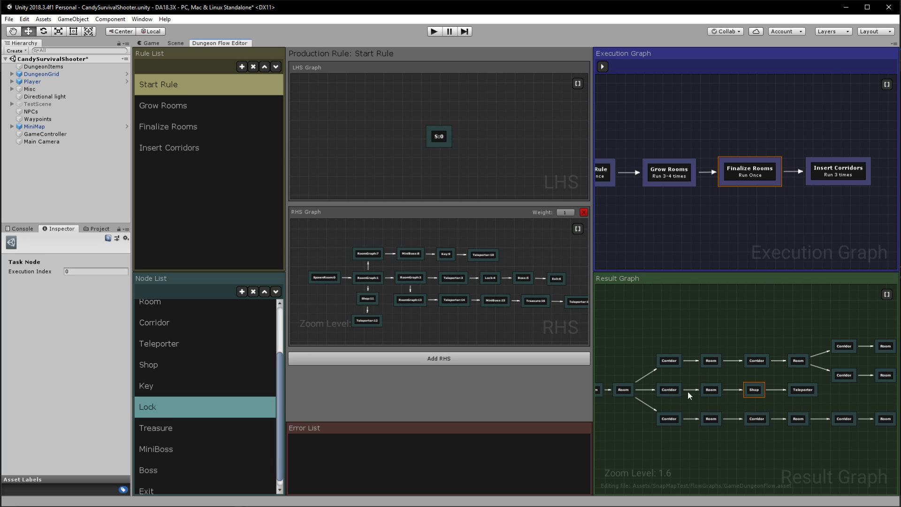
{"action": "left_click_drag", "start_coordinate": [814, 392], "coordinate": [659, 391]}
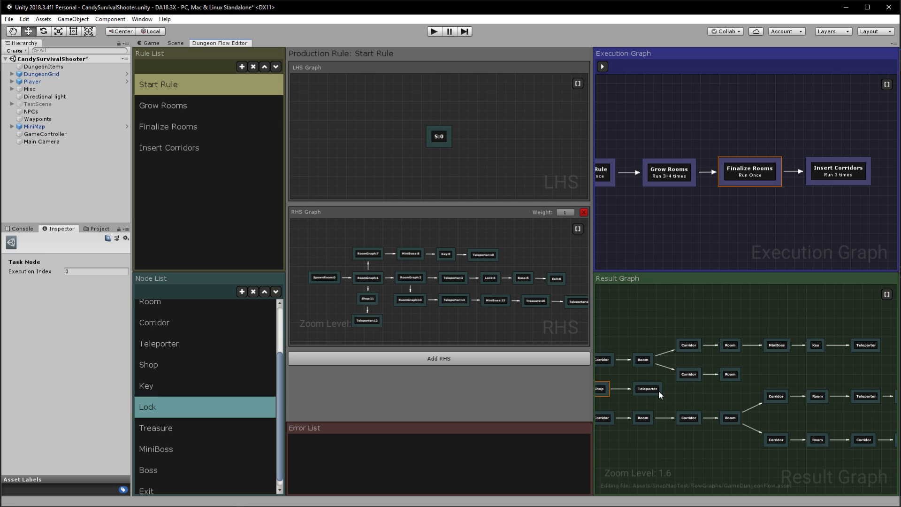
{"action": "left_click", "coordinate": [819, 346]}
{"action": "left_click", "coordinate": [775, 346]}
{"action": "scroll", "coordinate": [773, 334], "scroll_direction": "up", "scroll_amount": 5}
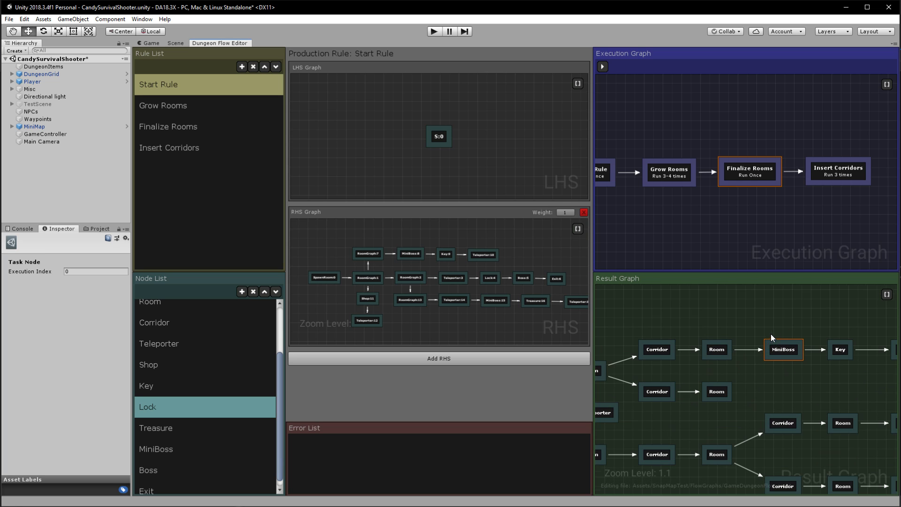
{"action": "left_click", "coordinate": [603, 68]}
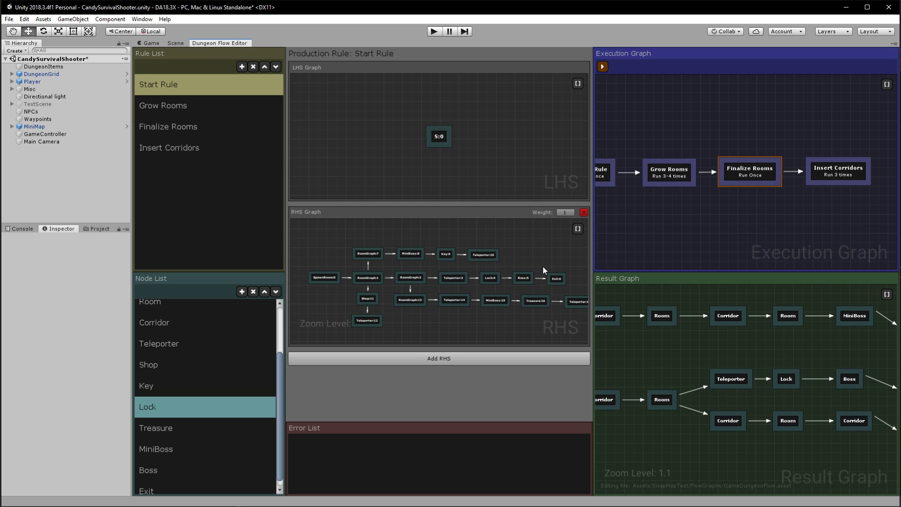
- Select the Start Rule replacement nodes and add a second, empty replacement graph
{"action": "left_click_drag", "start_coordinate": [314, 234], "coordinate": [541, 326]}
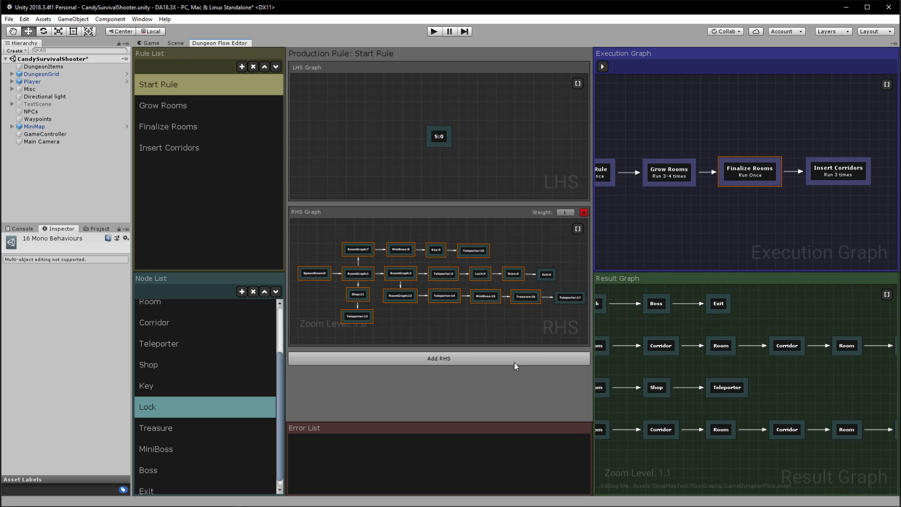
{"action": "left_click", "coordinate": [515, 359]}
{"action": "scroll", "coordinate": [588, 389], "scroll_direction": "down", "scroll_amount": 5}
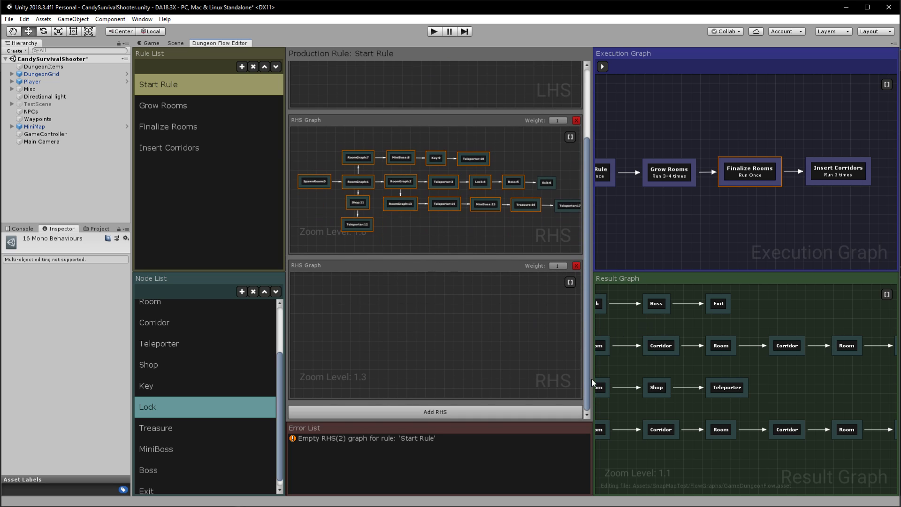
{"action": "left_click_drag", "start_coordinate": [592, 382], "coordinate": [600, 304]}
{"action": "right_click_drag", "start_coordinate": [704, 334], "coordinate": [767, 330]}
{"action": "scroll", "coordinate": [765, 322], "scroll_direction": "down", "scroll_amount": 5}
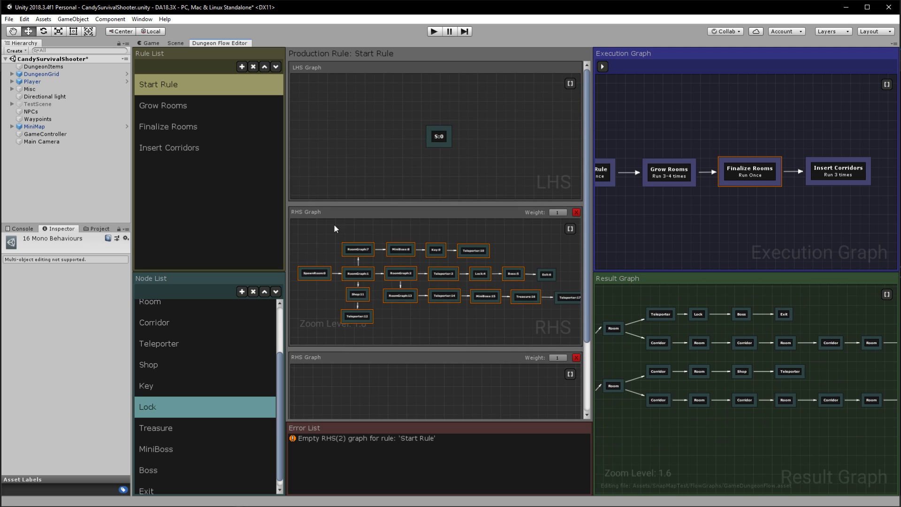
- Delete the empty second replacement graph to clear its error, then deselect the Corridor:2 node
{"action": "left_click", "coordinate": [577, 357]}
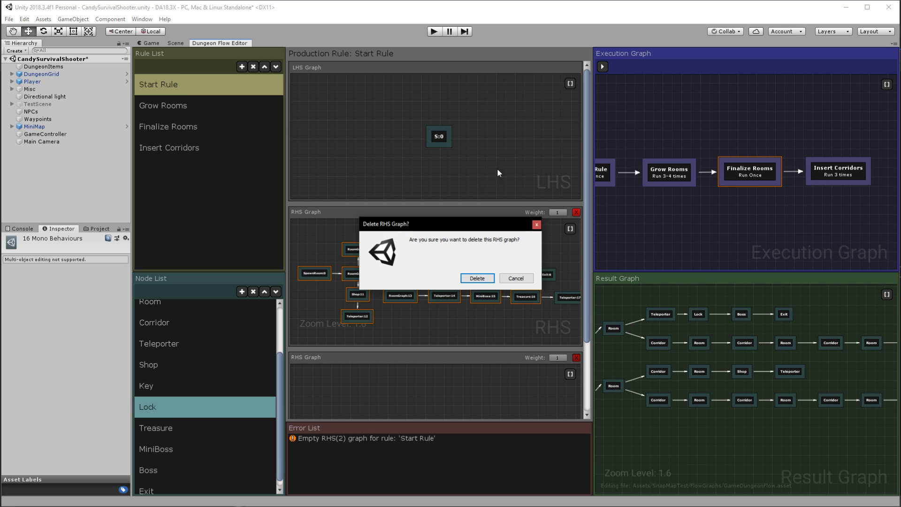
{"action": "left_click", "coordinate": [484, 281]}
{"action": "scroll", "coordinate": [717, 224], "scroll_direction": "down", "scroll_amount": 2}
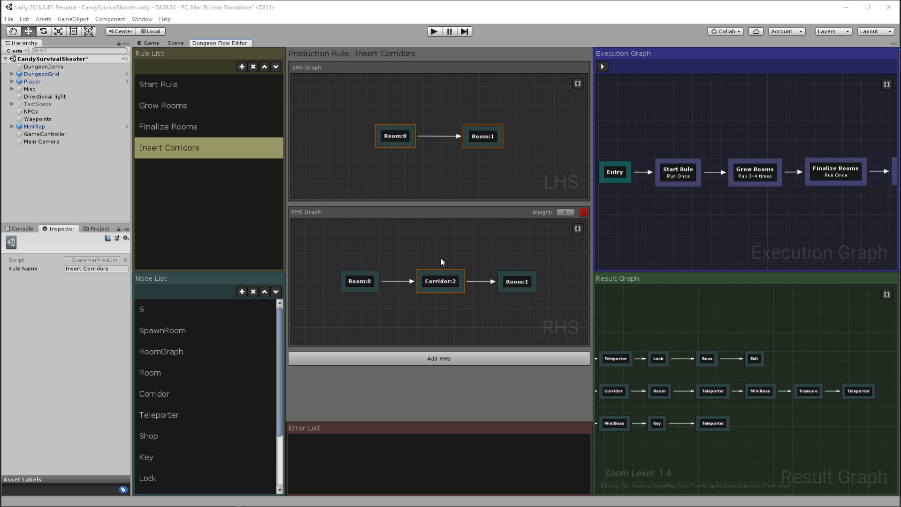
{"action": "left_click", "coordinate": [441, 259]}
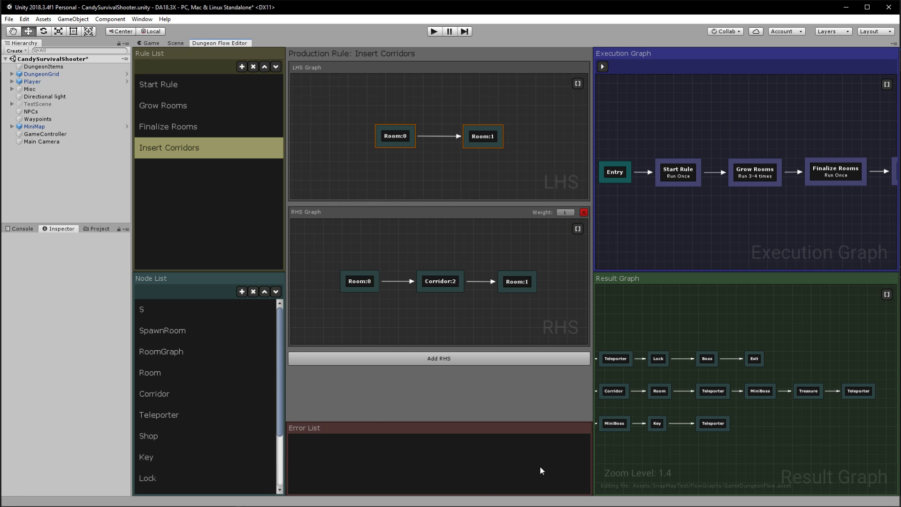
- Create a new empty rule and locate its empty LHS and RHS graph errors
{"action": "left_click", "coordinate": [241, 67]}
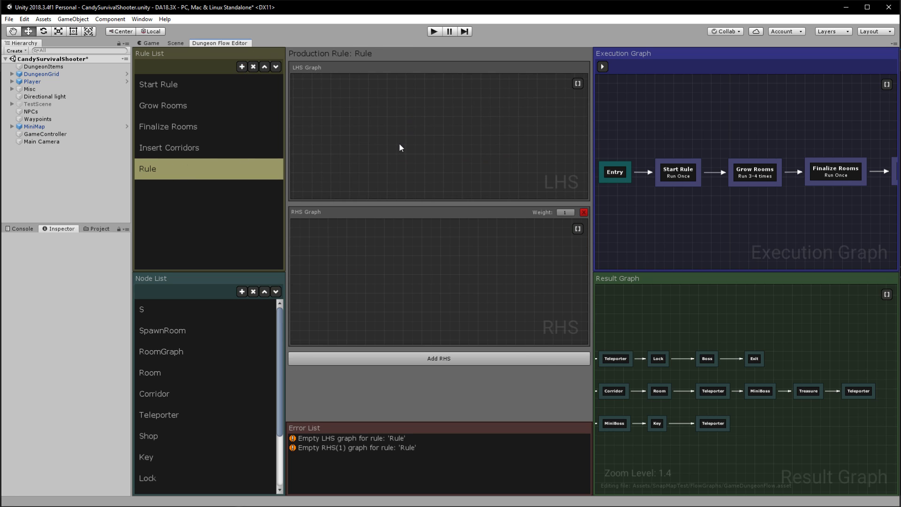
{"action": "right_click", "coordinate": [445, 225]}
{"action": "left_click", "coordinate": [359, 441]}
{"action": "left_click", "coordinate": [365, 438]}
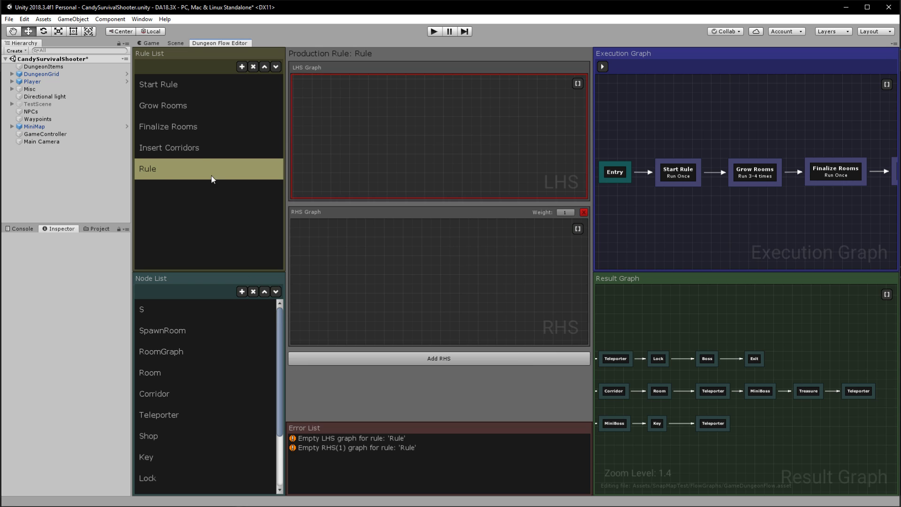
{"action": "left_click", "coordinate": [329, 447]}
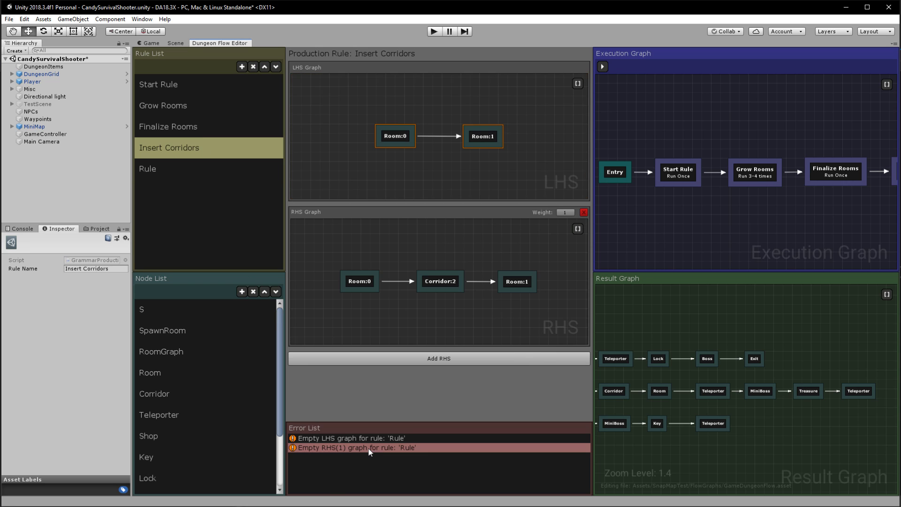
- Add a second rule named Rule, jump to its duplicate-name error, and delete its RHS graph
{"action": "left_click", "coordinate": [241, 66]}
{"action": "left_click", "coordinate": [191, 168]}
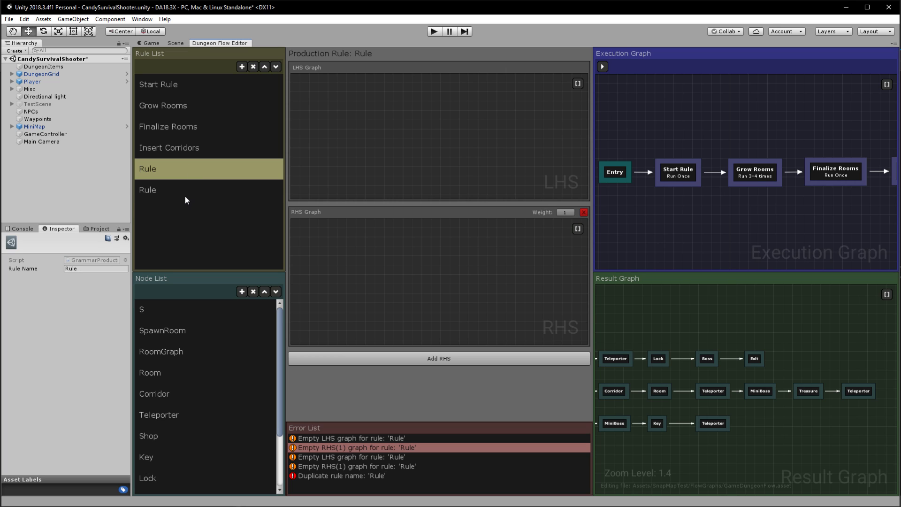
{"action": "left_click", "coordinate": [357, 476]}
{"action": "left_click", "coordinate": [354, 466]}
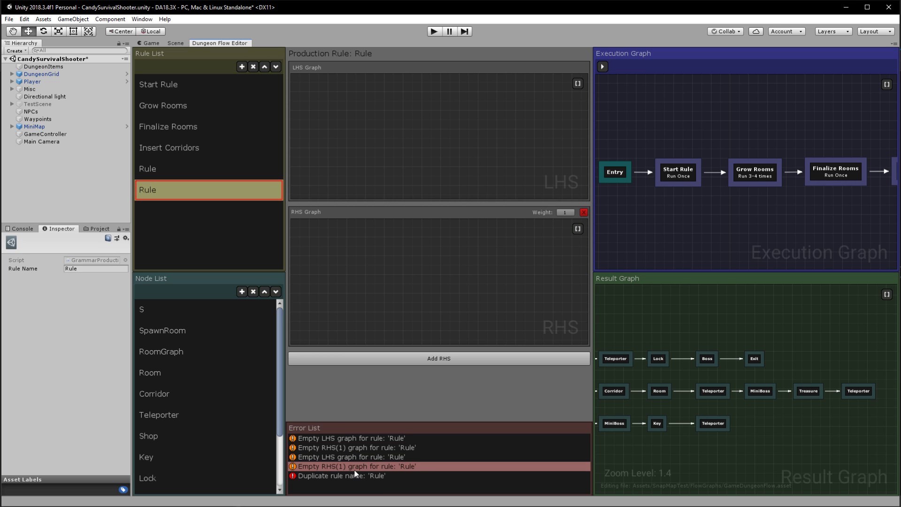
{"action": "left_click", "coordinate": [585, 212]}
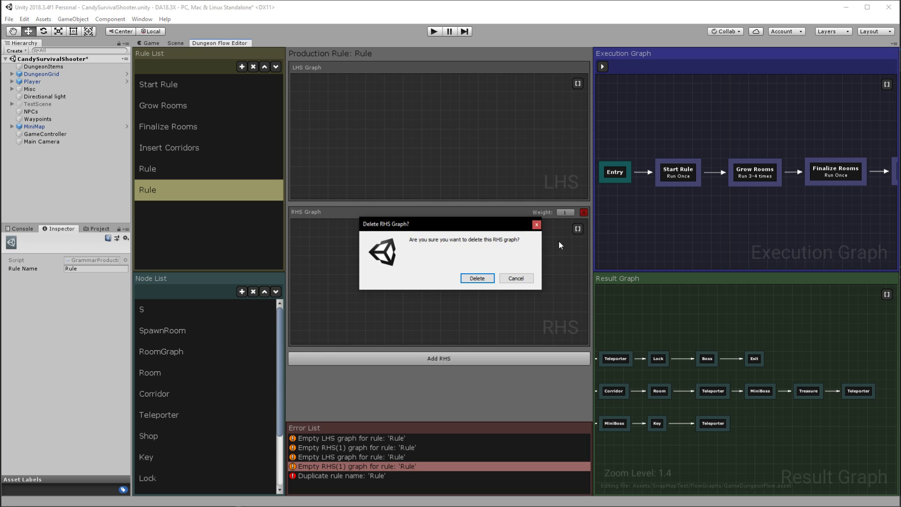
{"action": "left_click", "coordinate": [479, 281]}
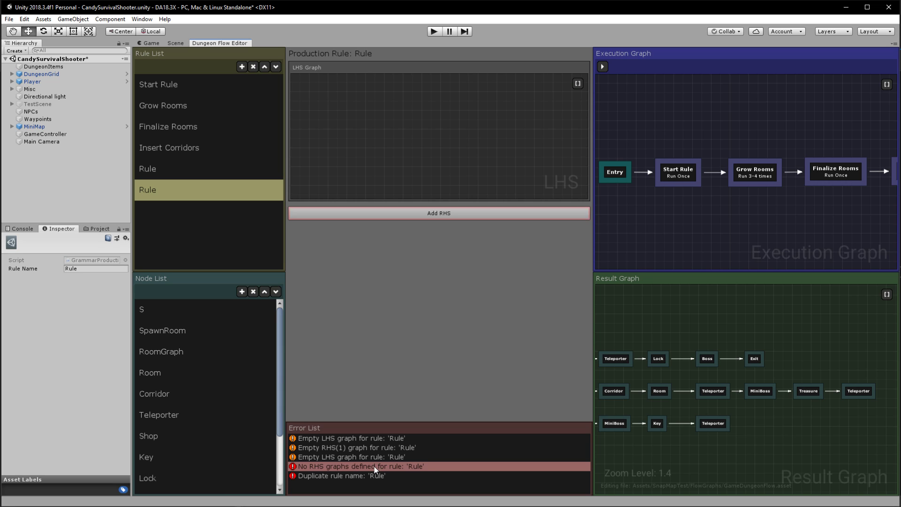
- Give the rule a fresh RHS graph, add a Task node type, and locate the duplicate-name errors
{"action": "left_click", "coordinate": [455, 213]}
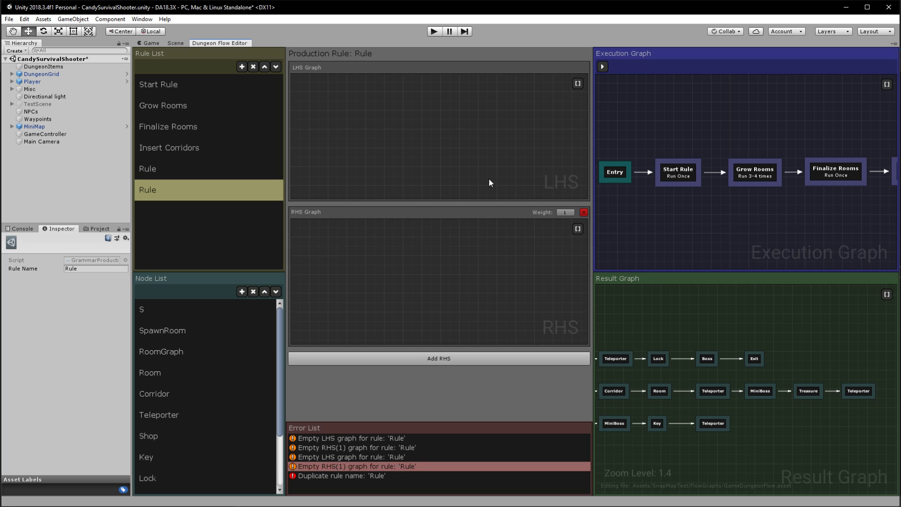
{"action": "scroll", "coordinate": [257, 401], "scroll_direction": "down", "scroll_amount": 3}
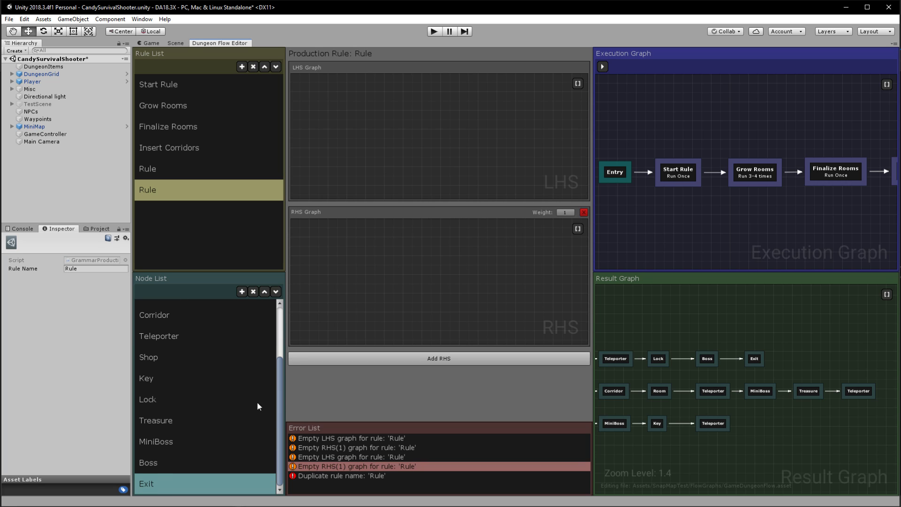
{"action": "left_click", "coordinate": [242, 292]}
{"action": "left_click", "coordinate": [329, 485]}
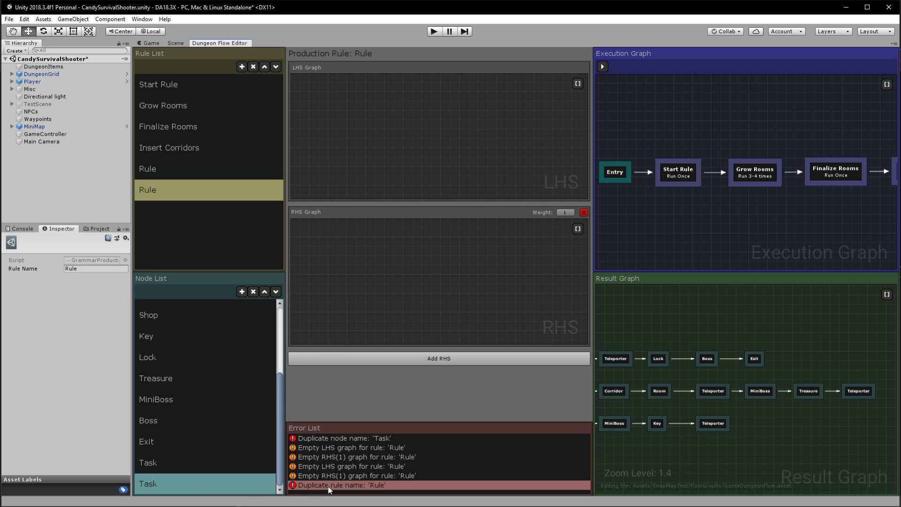
{"action": "left_click", "coordinate": [371, 438]}
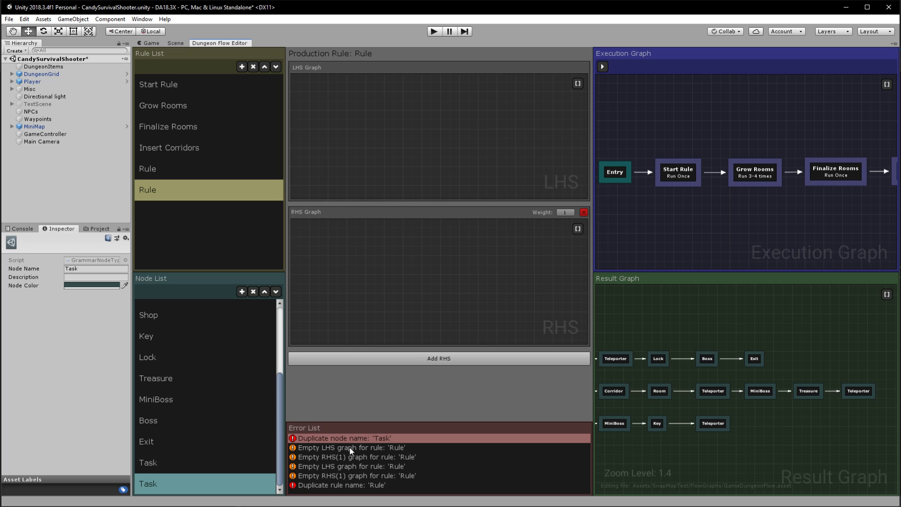
{"action": "left_click", "coordinate": [346, 485]}
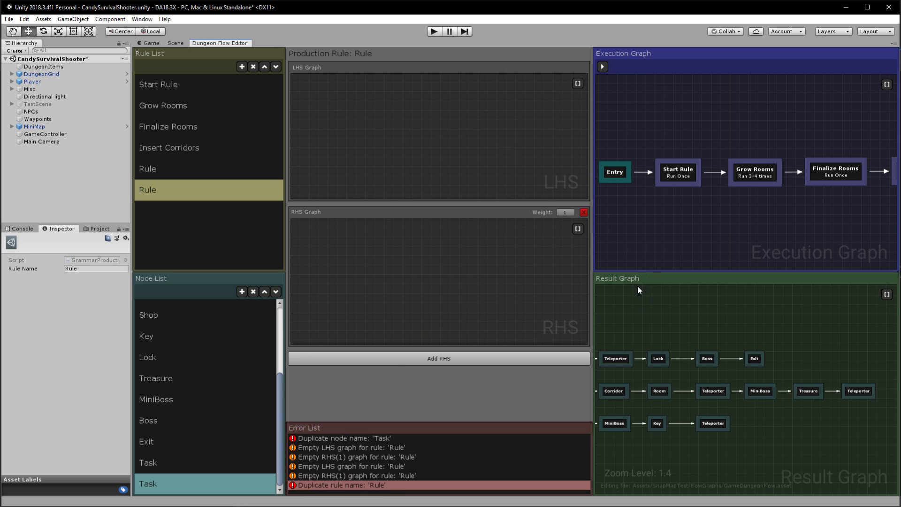
- Drop a dangling link from the Entry node to disconnect it from Start Rule and find the error
{"action": "left_click", "coordinate": [642, 174]}
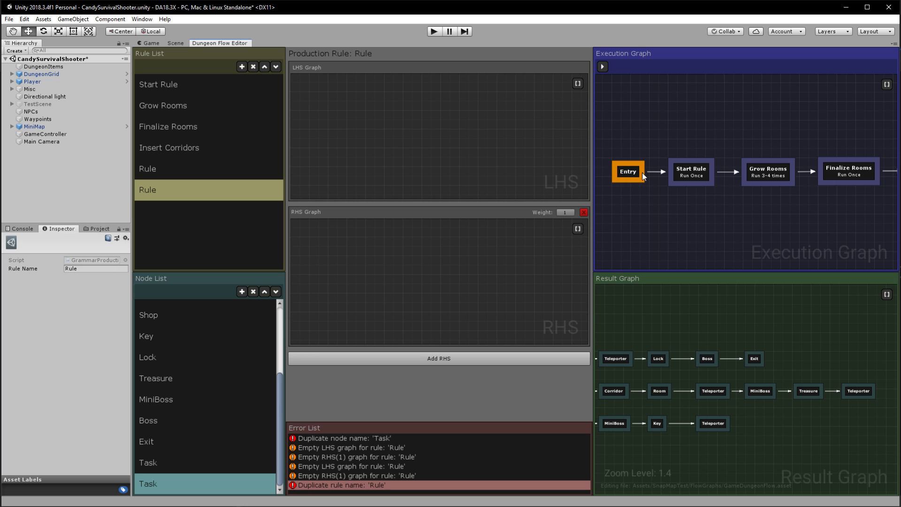
{"action": "left_click_drag", "start_coordinate": [642, 175], "coordinate": [662, 223]}
{"action": "left_click", "coordinate": [640, 179]}
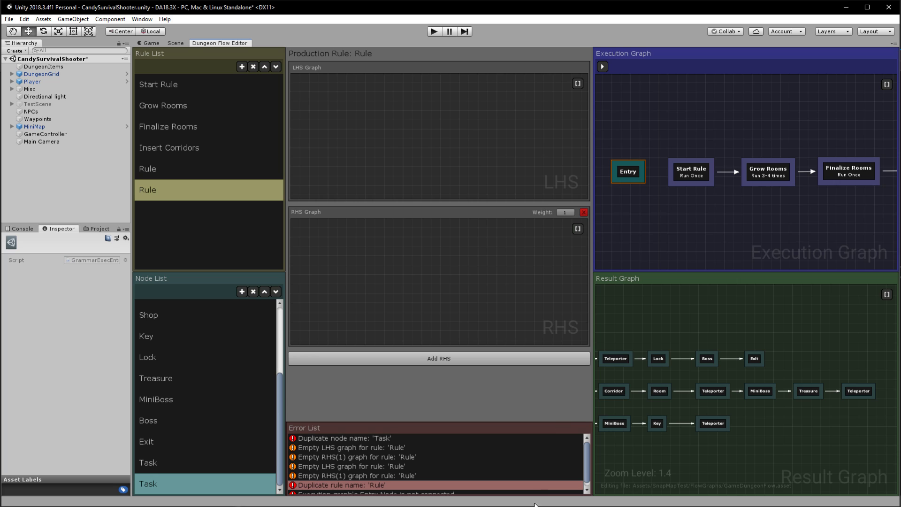
{"action": "scroll", "coordinate": [539, 483], "scroll_direction": "down", "scroll_amount": 1}
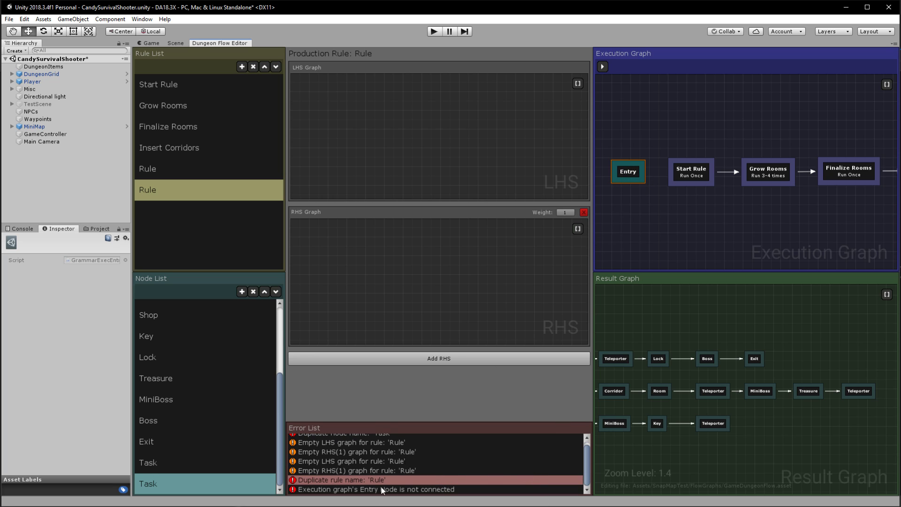
{"action": "left_click", "coordinate": [410, 491]}
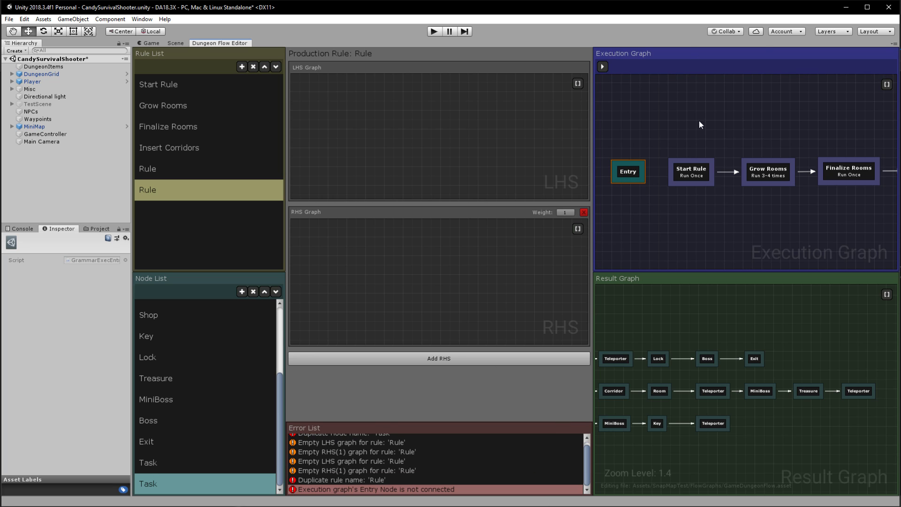